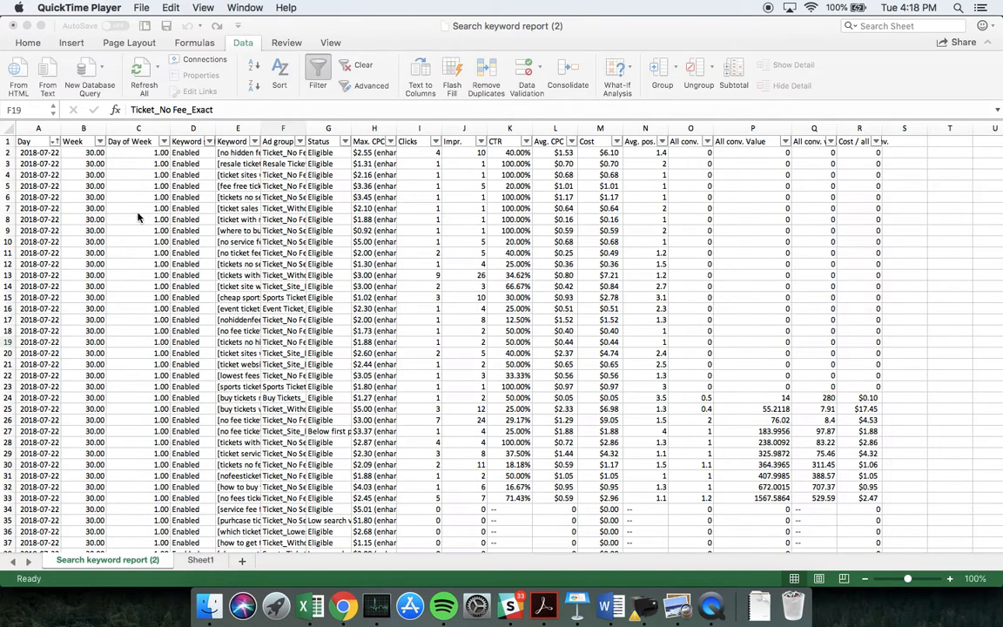
On Sheet1, examine the formulas behind Cost, Revenue and ROAS in the Week and Day of Week summary tables
left_click(200, 563)
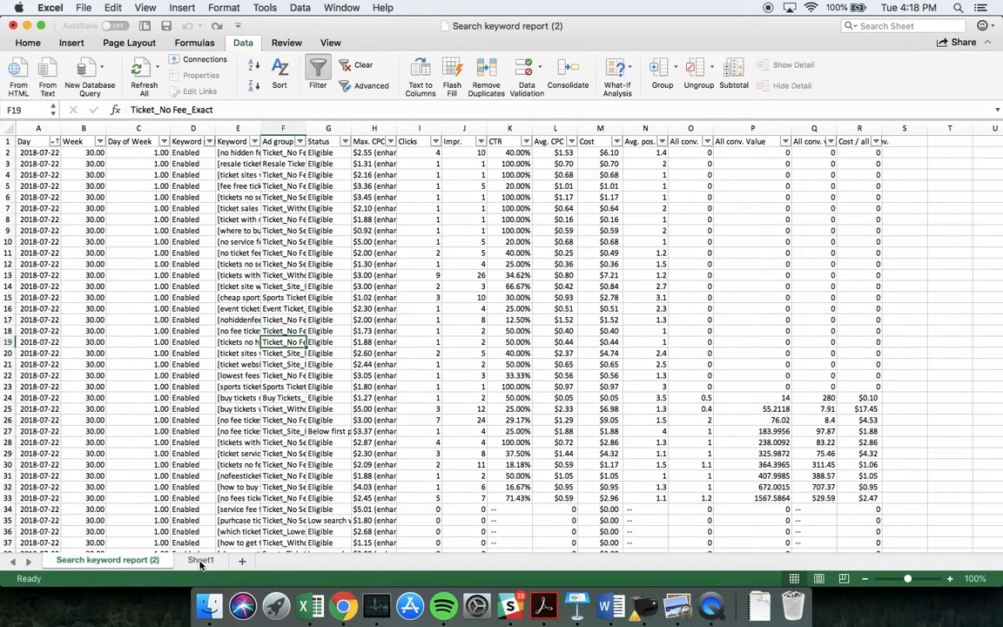
left_click(201, 561)
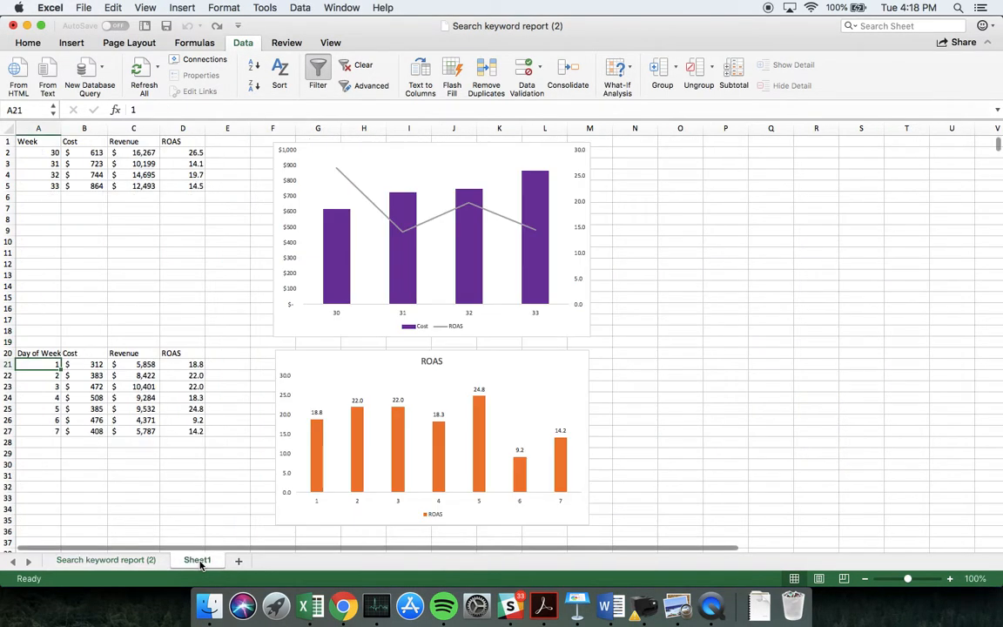
left_click(97, 163)
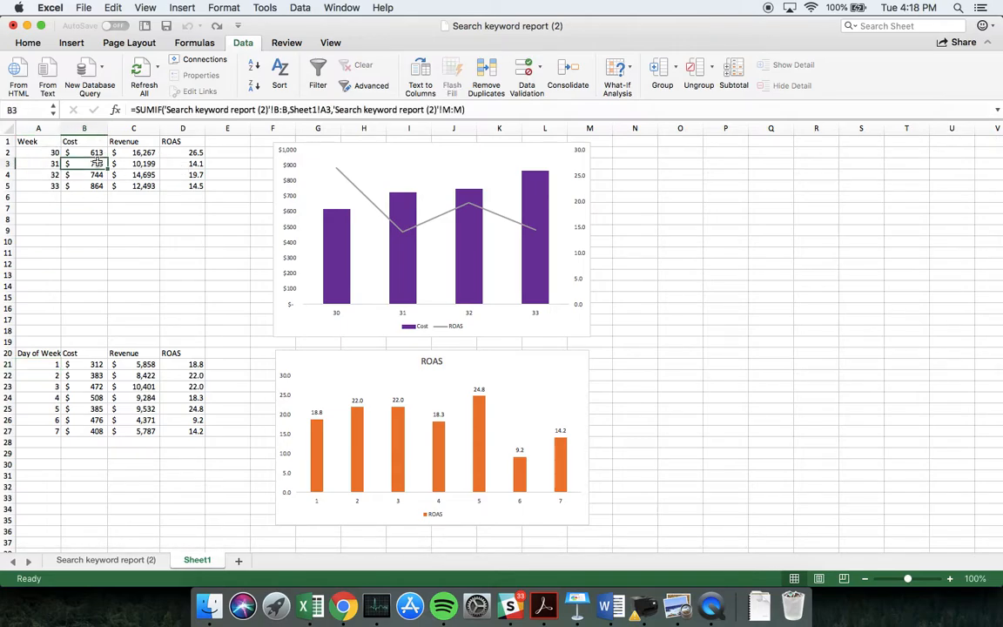
key("Right")
key("Right")
key("Left")
key("Left")
key("Down")
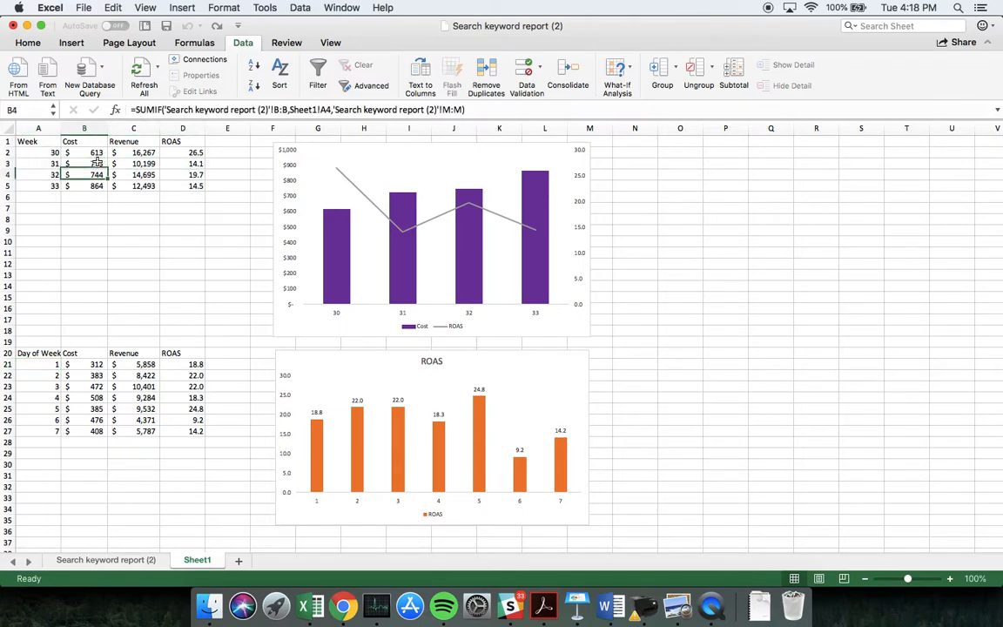
key("Right")
key("Right")
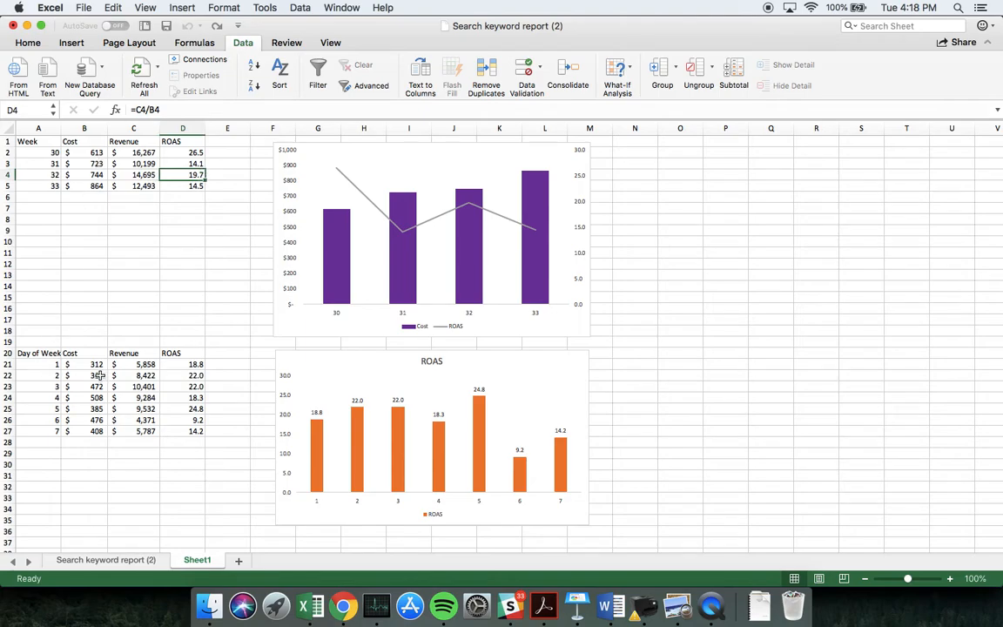
left_click(100, 375)
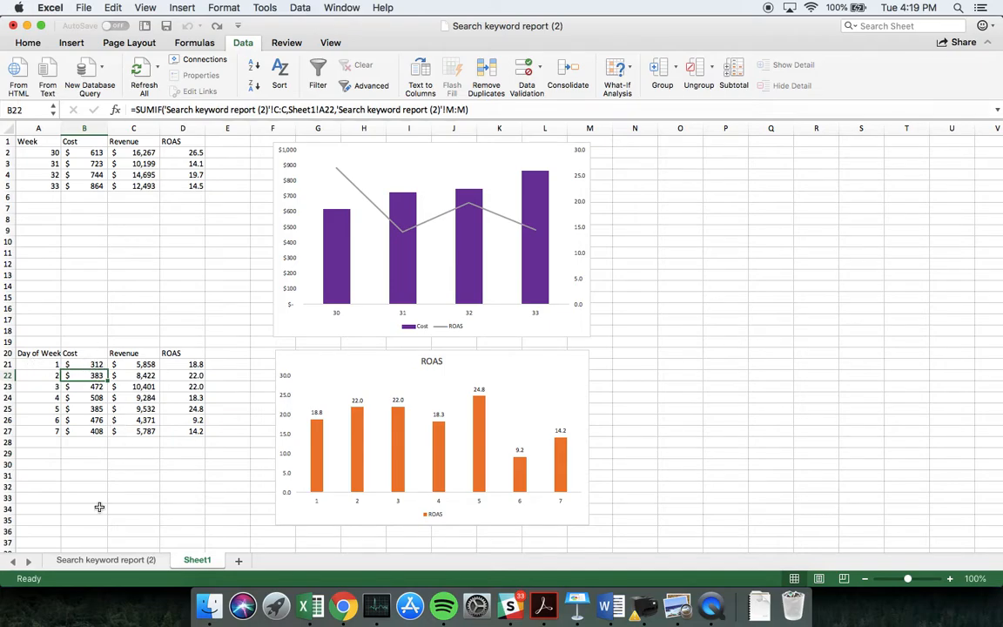
Try clearing the Cost values in M5:M7 of the keyword report sheet to test Sheet1's summaries, and undo the deletion
left_click(105, 559)
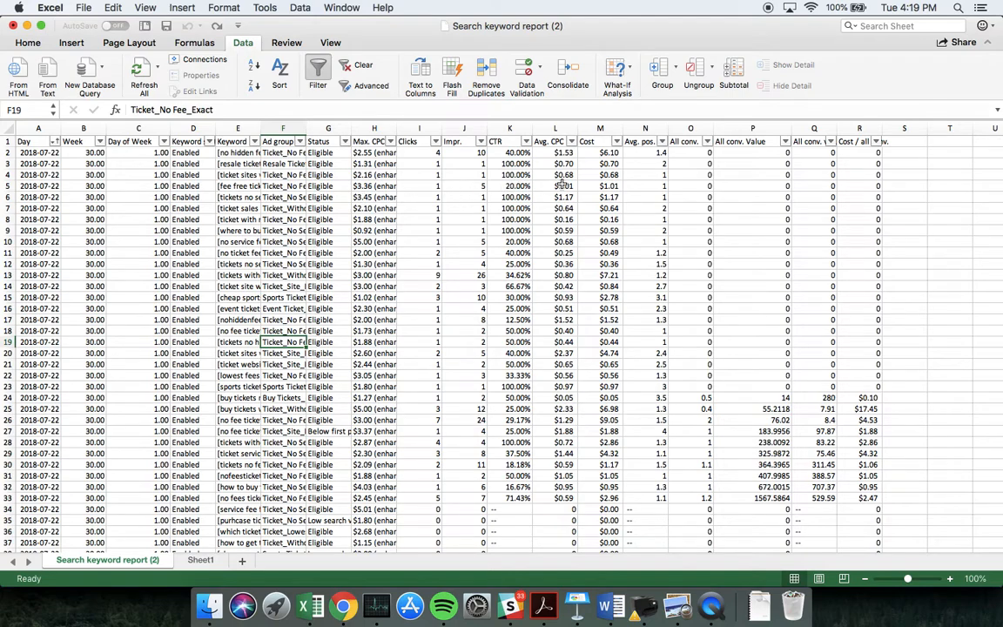
left_click_drag(594, 185, 599, 208)
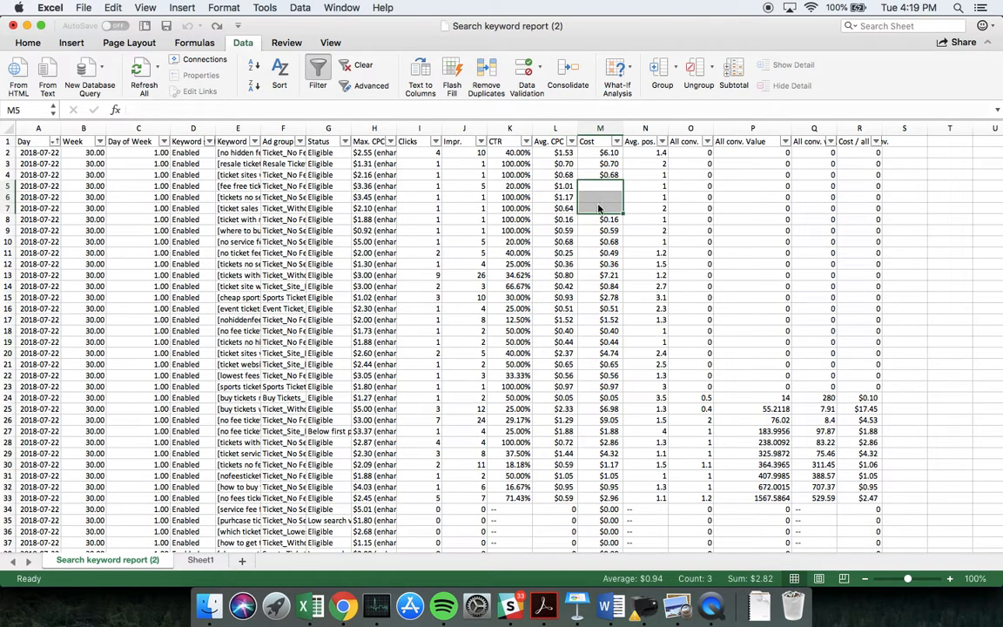
left_click(198, 559)
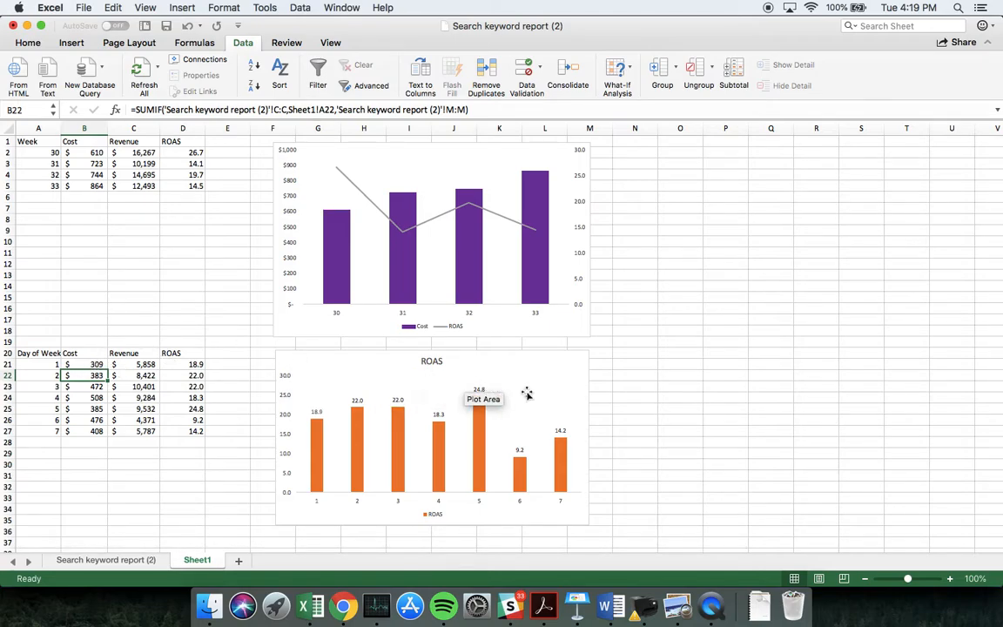
key("ctrl+Page_Up")
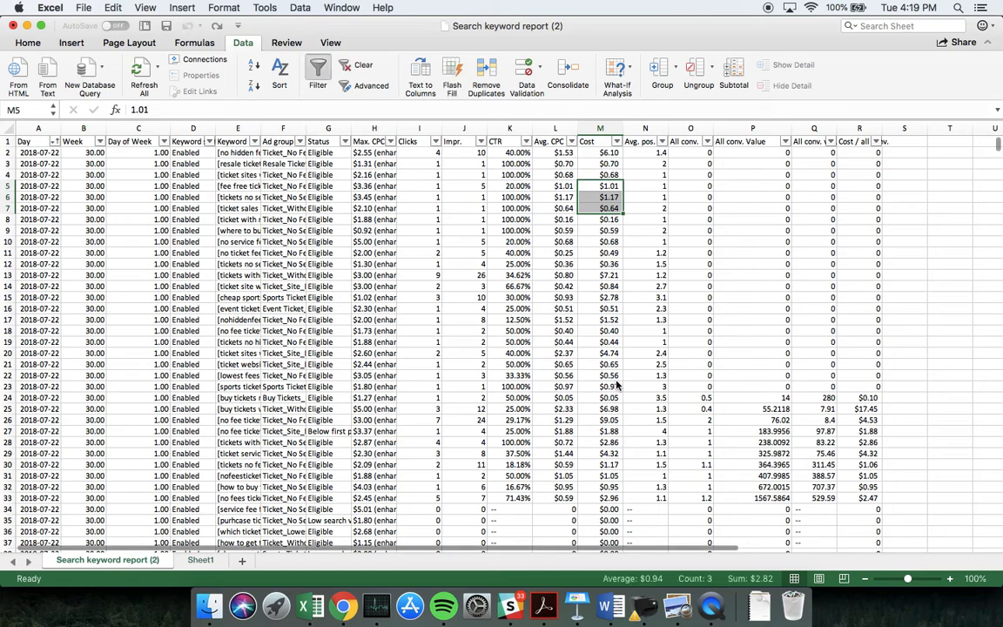
left_click(200, 559)
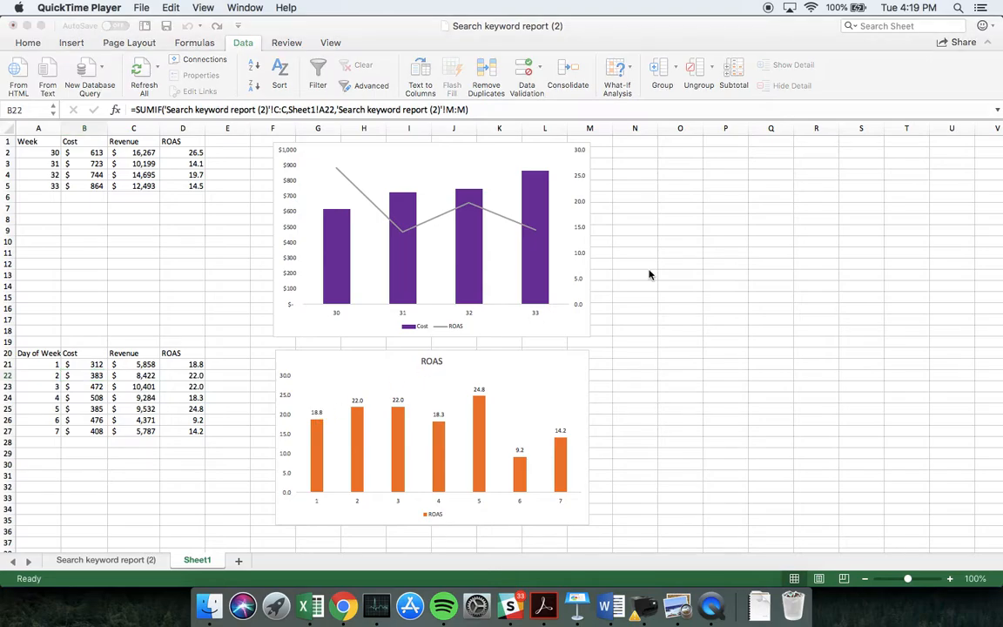
Try clearing the Cost values in M4:M17 of the keyword report to check the effect on Sheet1's charts, and undo it
left_click(117, 559)
left_click(117, 561)
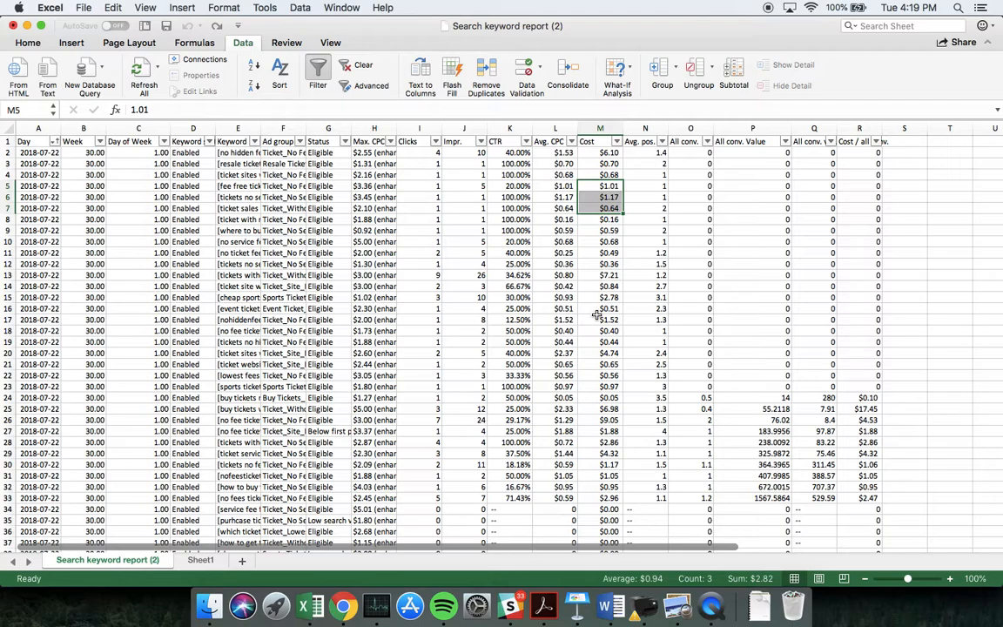
left_click_drag(600, 319, 595, 179)
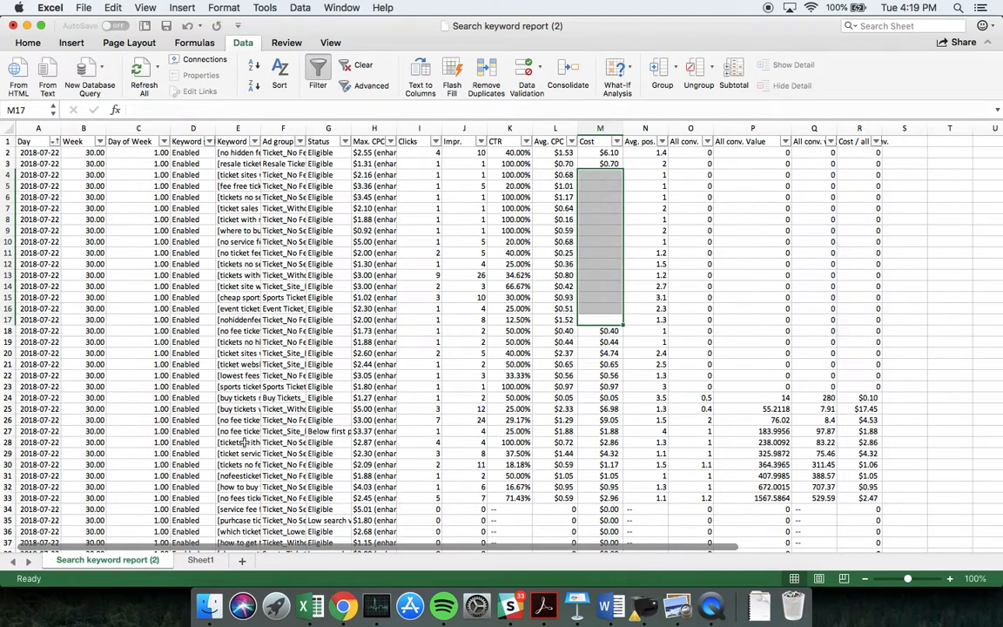
left_click(199, 561)
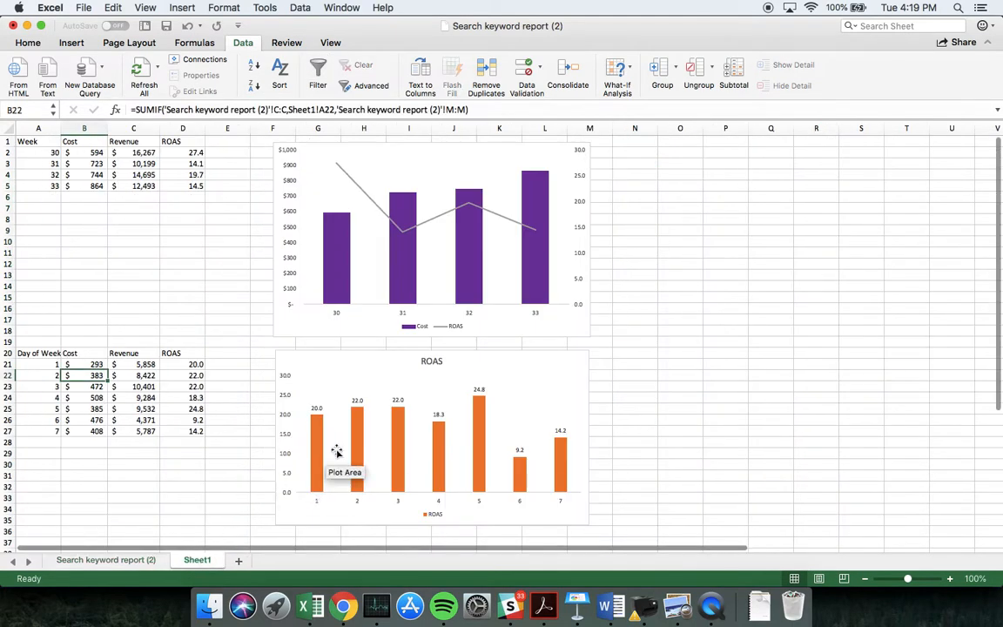
mouse_move(316, 422)
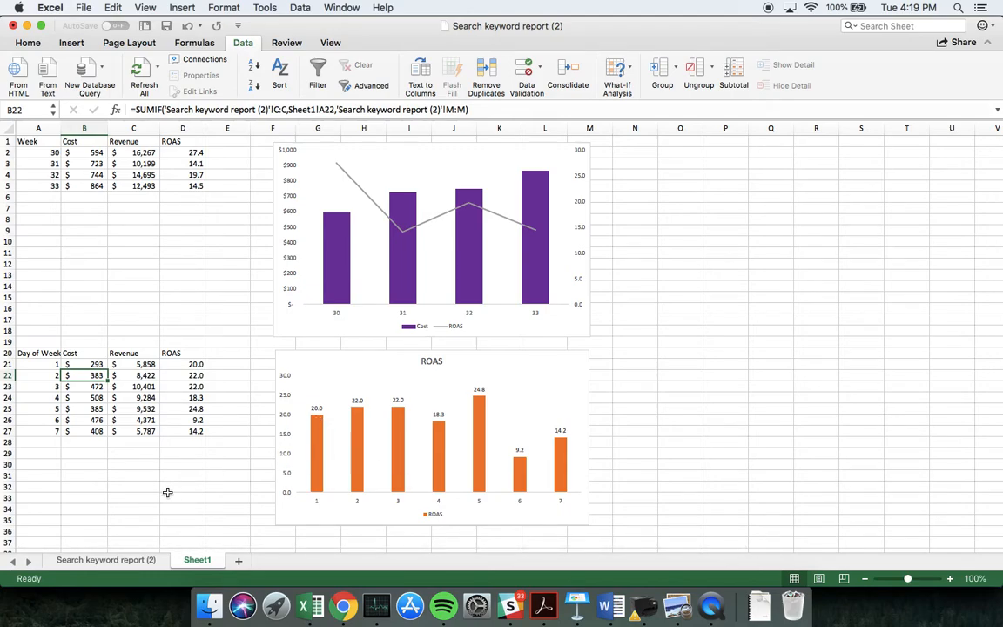
left_click(123, 562)
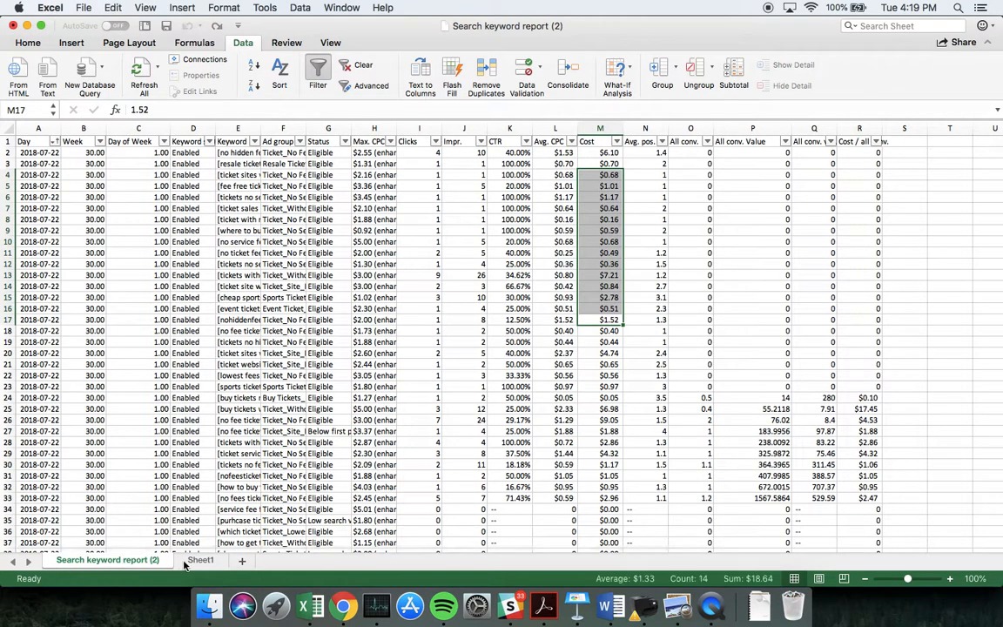
Create a PivotTable on a new worksheet from the full keyword report data, range A1:R4593
left_click(302, 442)
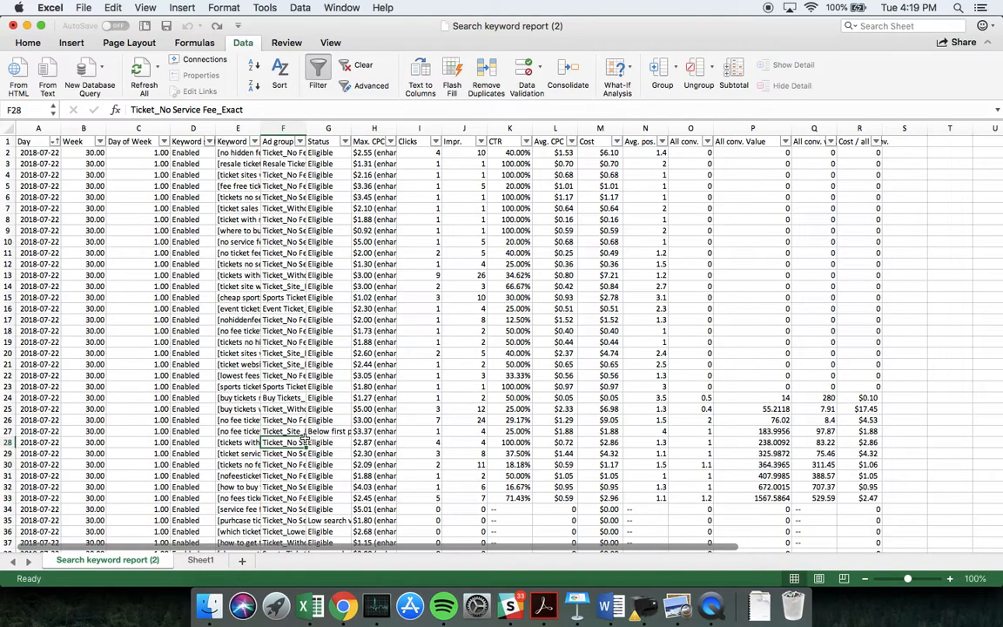
scroll(276, 357, "up", 3)
left_click(26, 141)
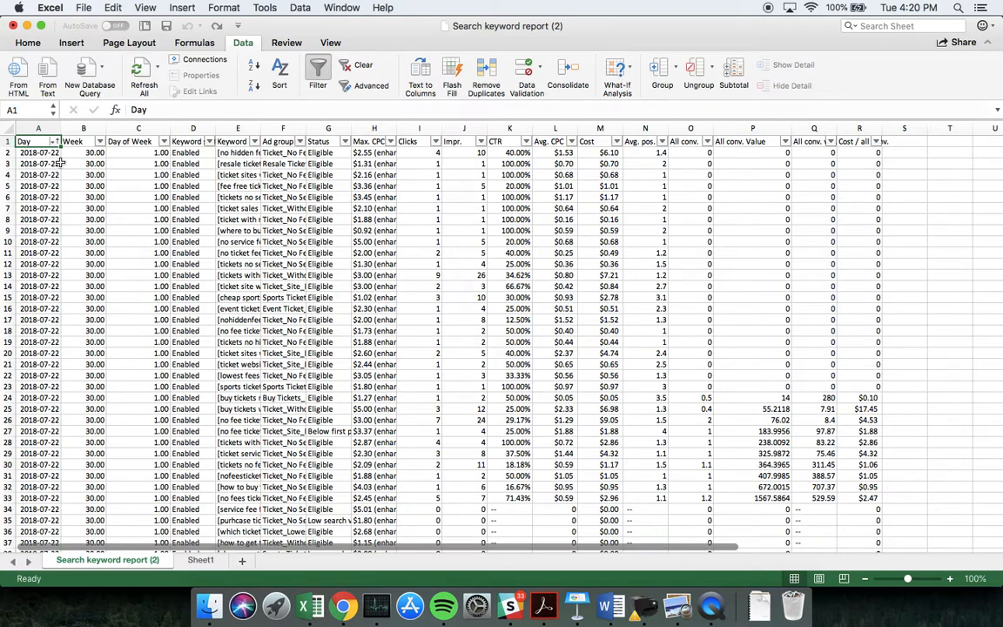
key("ctrl+shift+Right")
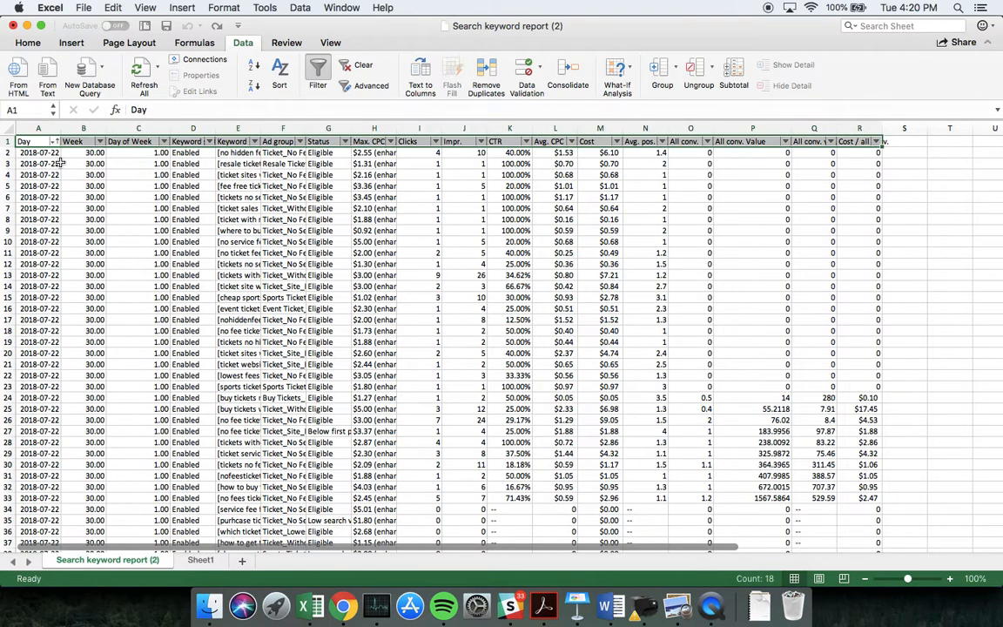
key("ctrl+shift+Down")
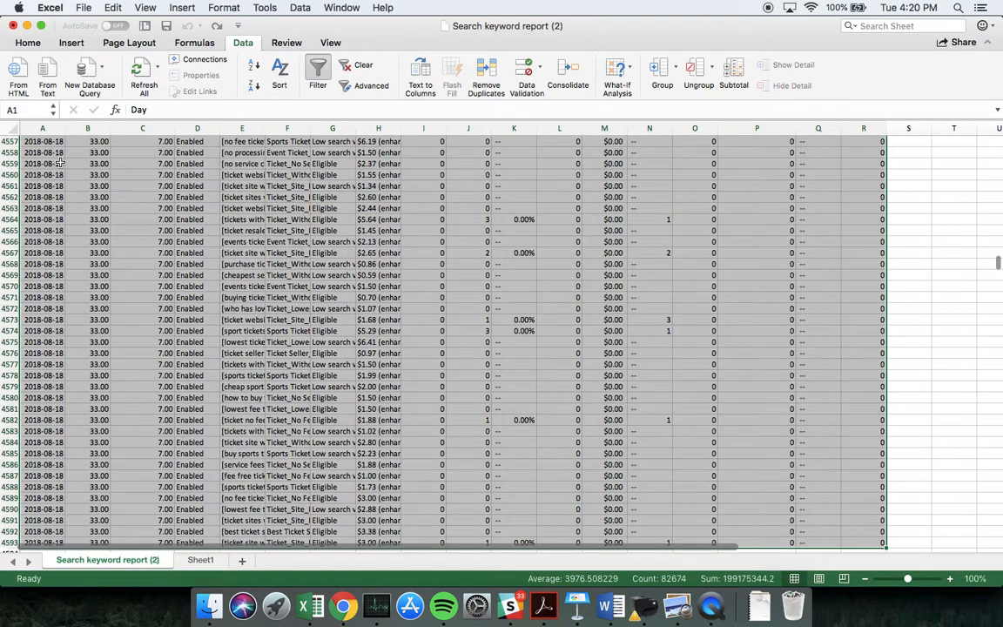
left_click(70, 44)
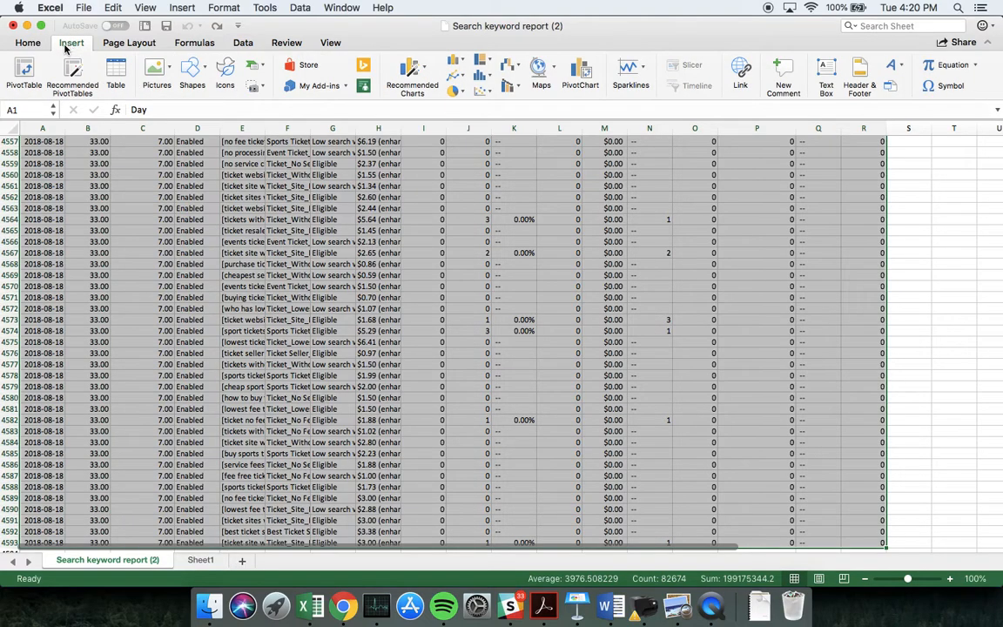
left_click(25, 71)
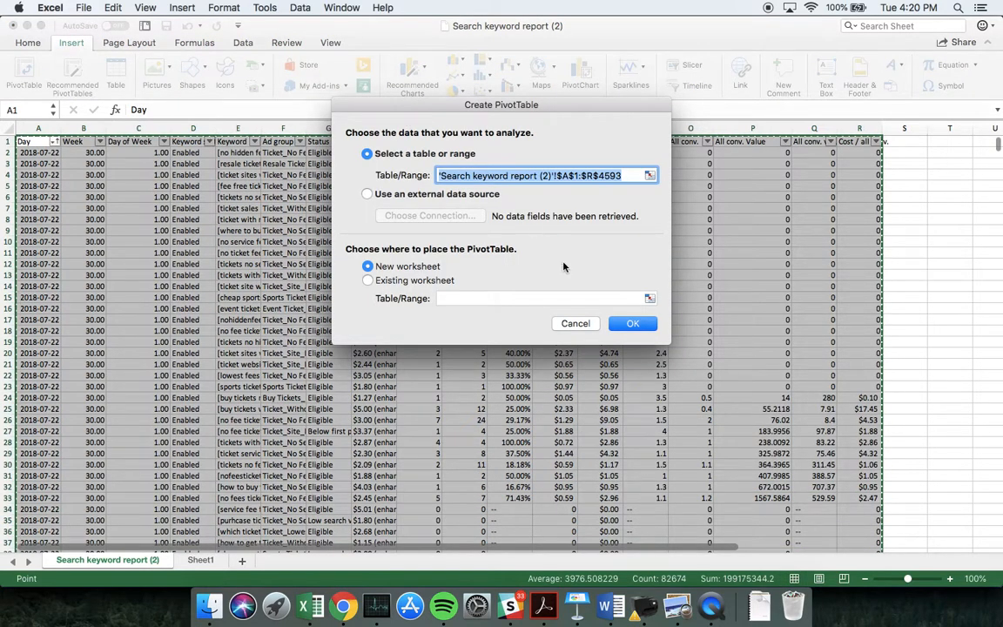
left_click(623, 332)
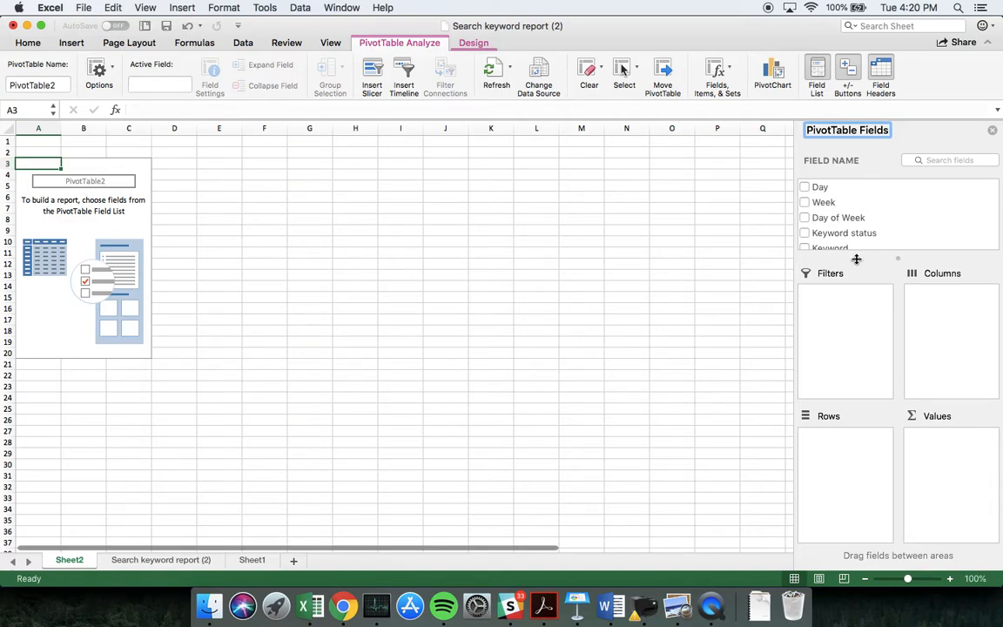
Enlarge the PivotTable's list of available fields and add Week as the row field
left_click_drag(856, 258, 857, 305)
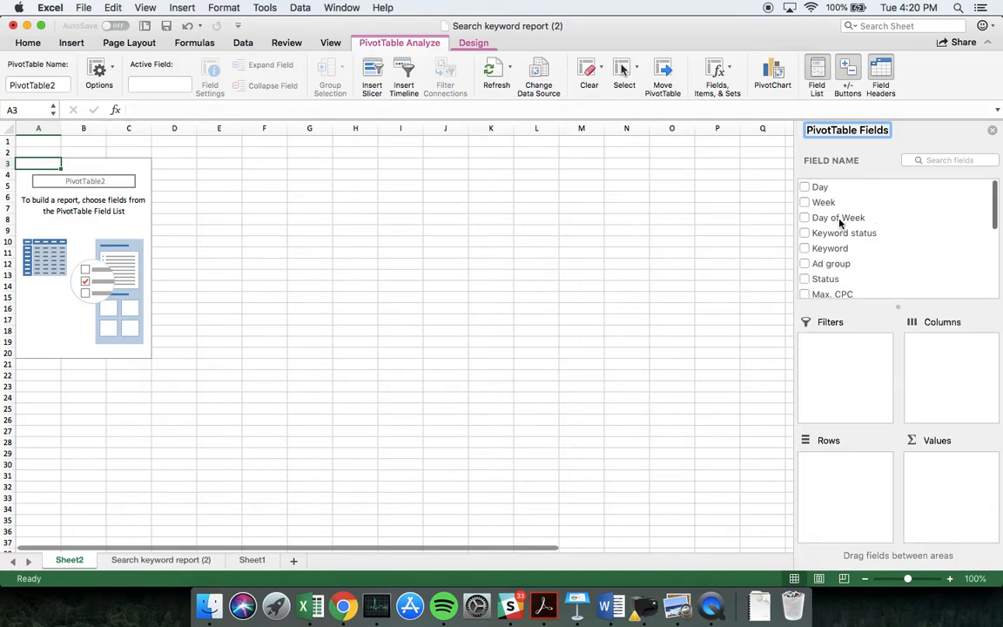
scroll(849, 245, "down", 2)
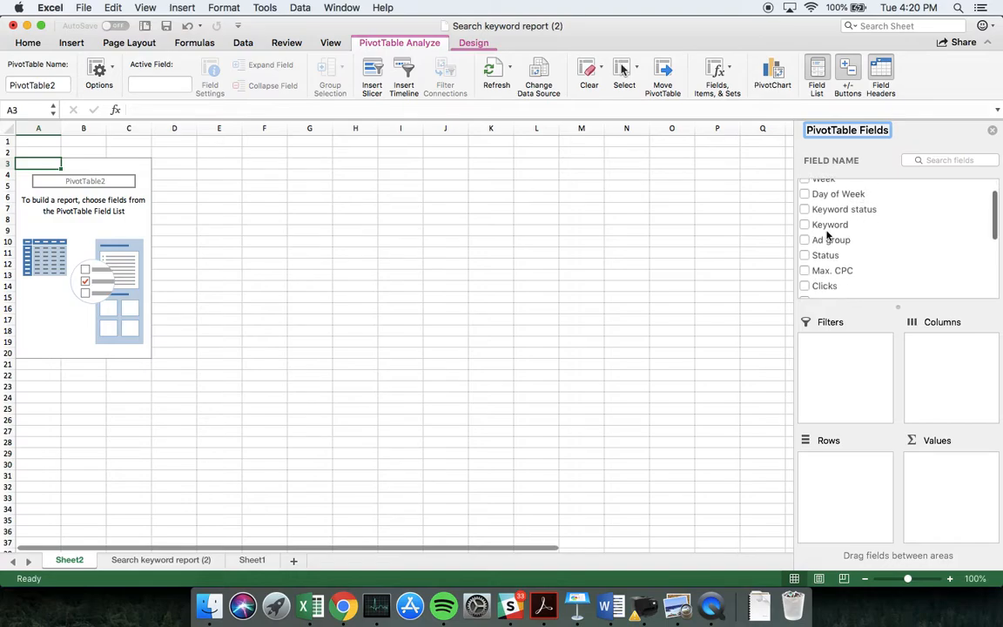
scroll(854, 209, "down", 10)
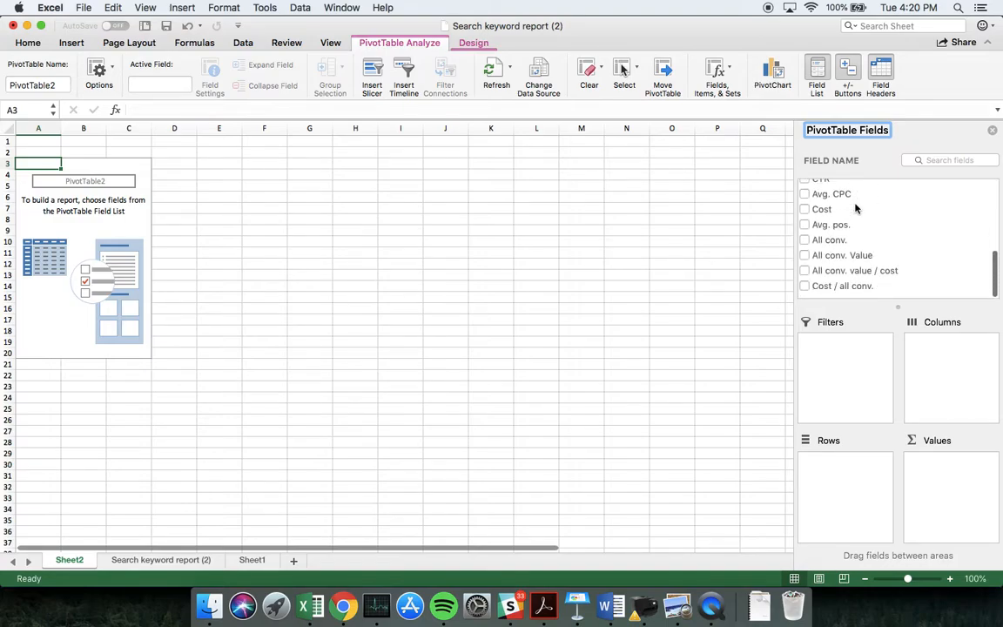
scroll(889, 241, "up", 10)
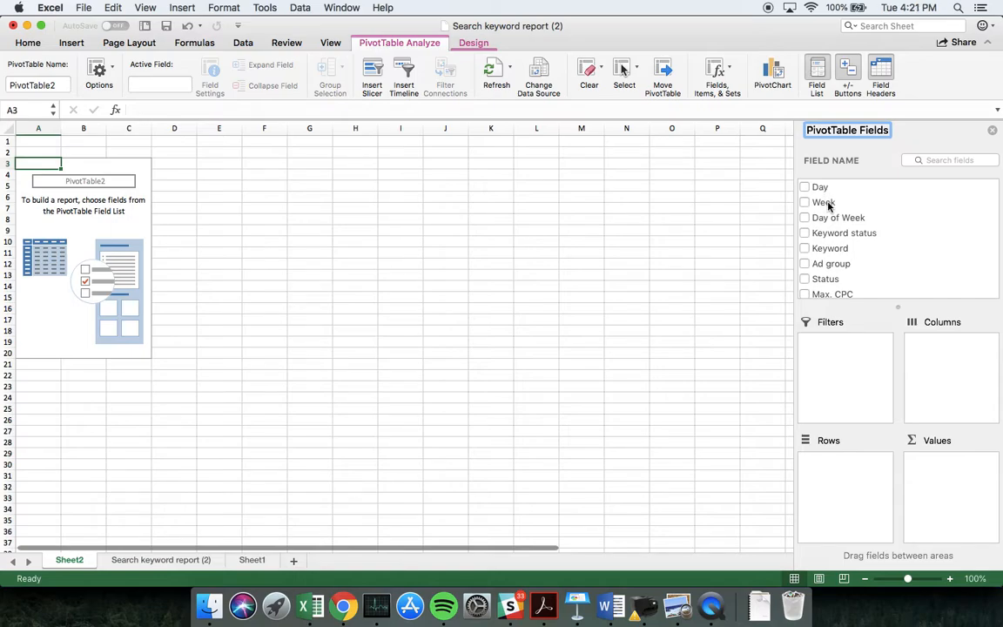
left_click_drag(828, 205, 833, 488)
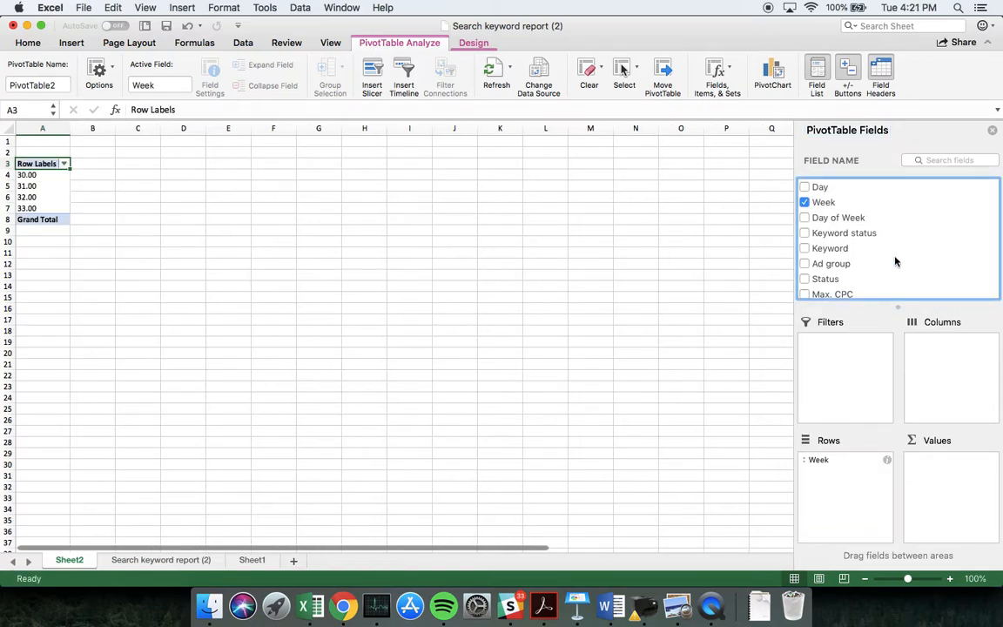
Add Cost and All conv. Value to the PivotTable as summed values
scroll(895, 260, "down", 3)
scroll(832, 237, "down", 2)
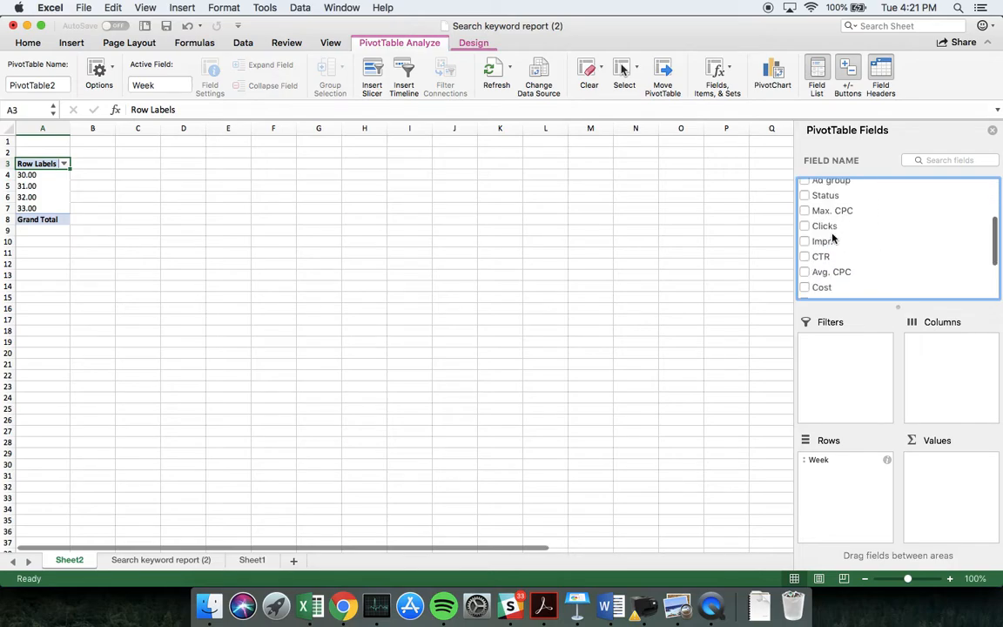
left_click_drag(825, 273, 952, 483)
scroll(839, 232, "down", 3)
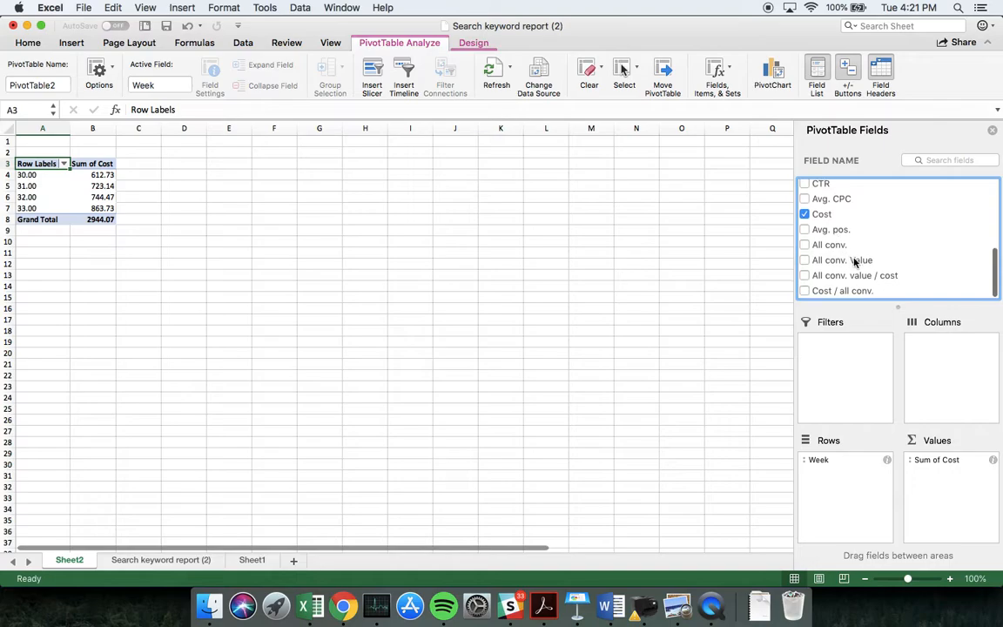
left_click(838, 261)
left_click_drag(838, 263, 953, 489)
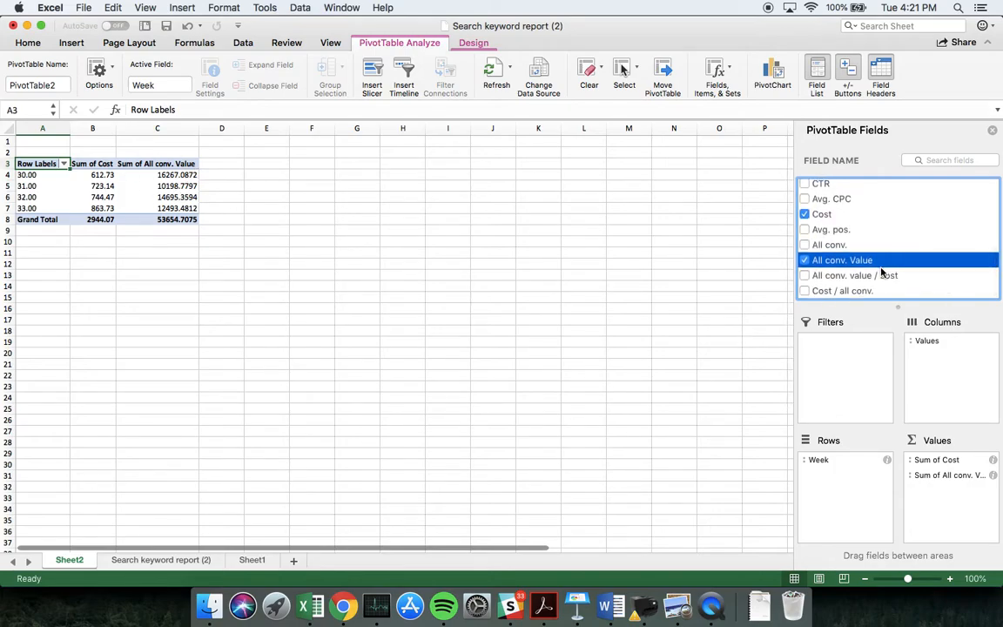
Try adding All conv. value / cost to the PivotTable's values, and remove it again
left_click_drag(876, 279, 952, 494)
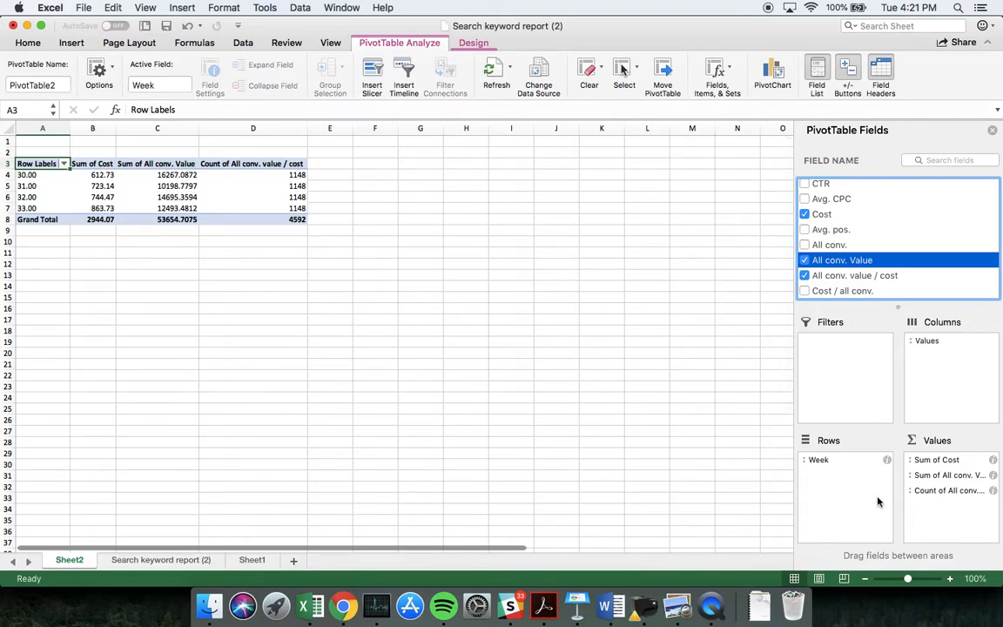
left_click_drag(949, 490, 638, 454)
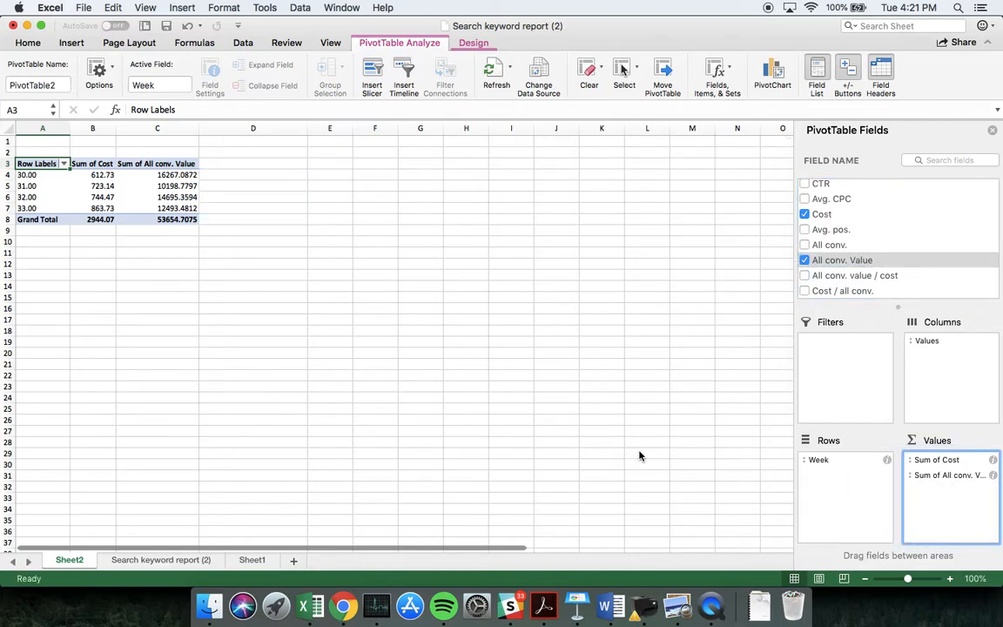
Format the PivotTable's cost and conversion value figures in B4:C8 as dollar currency with two decimals
left_click_drag(98, 174, 160, 218)
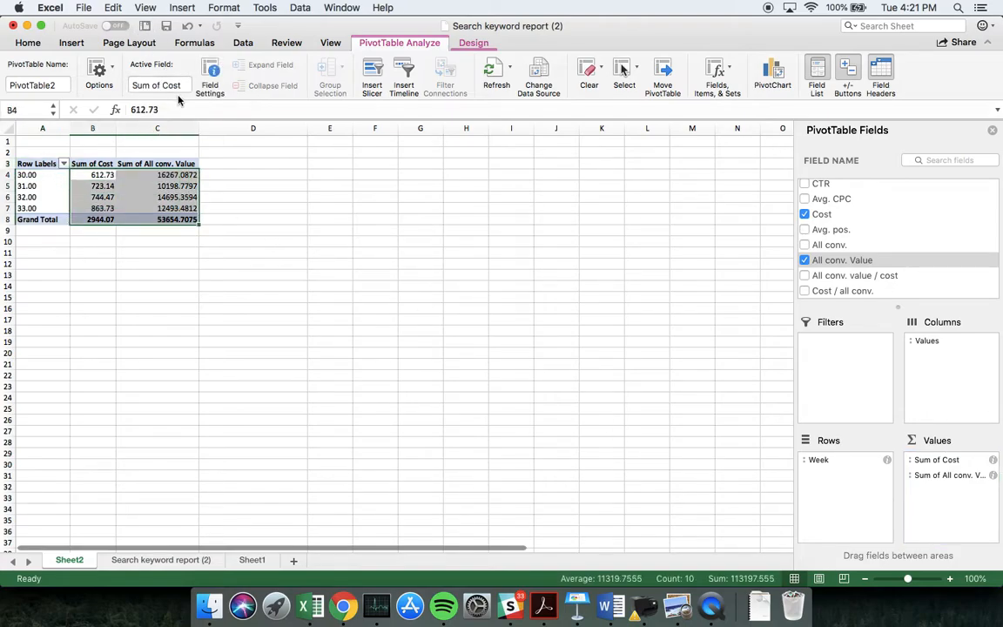
key("ctrl+shift+4")
left_click(223, 197)
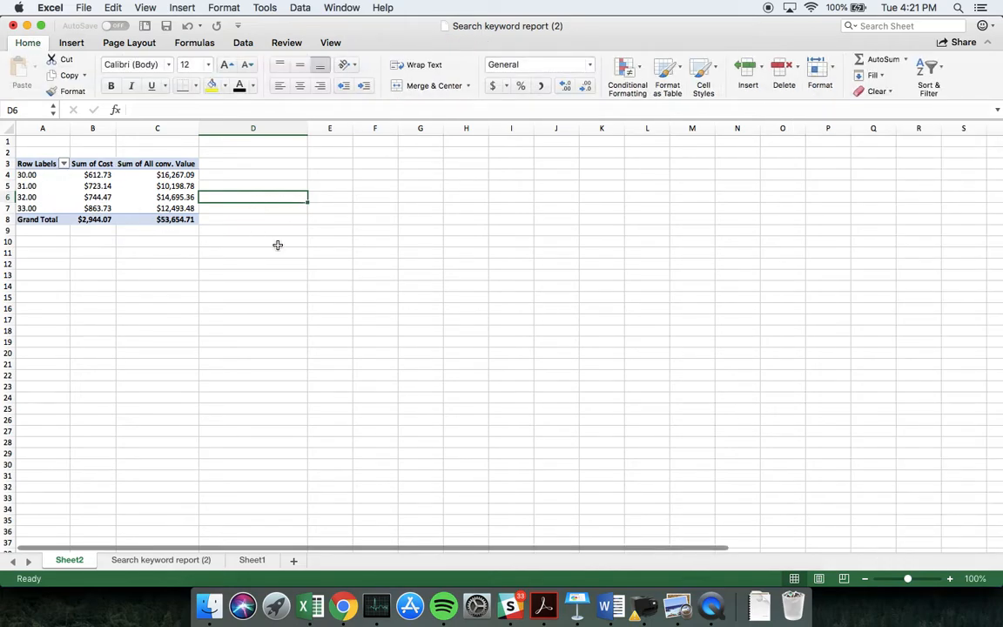
Add Clicks and Impr. to the PivotTable as summed values
left_click(77, 185)
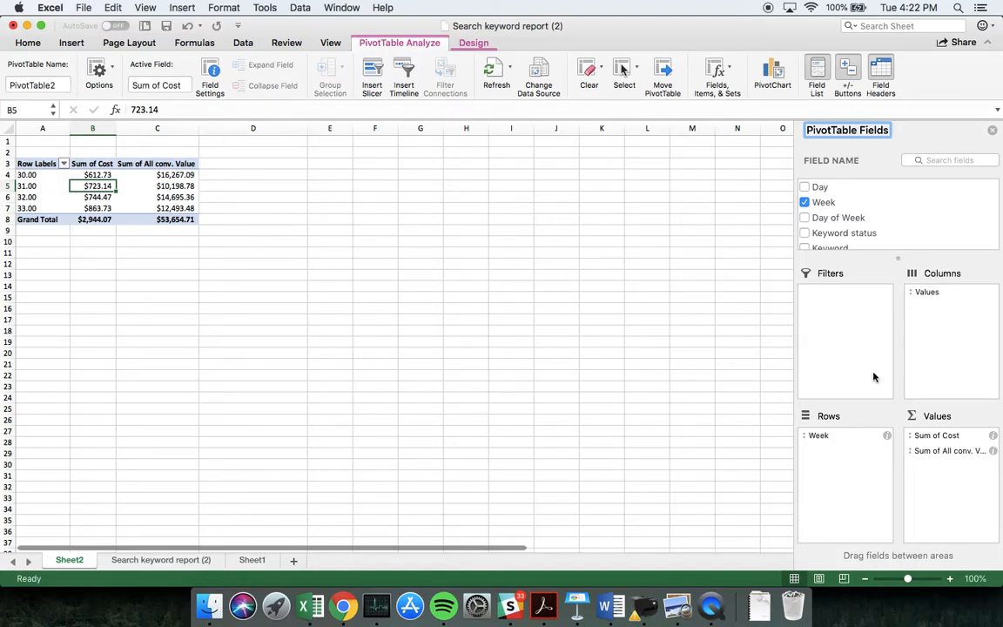
scroll(888, 229, "down", 1)
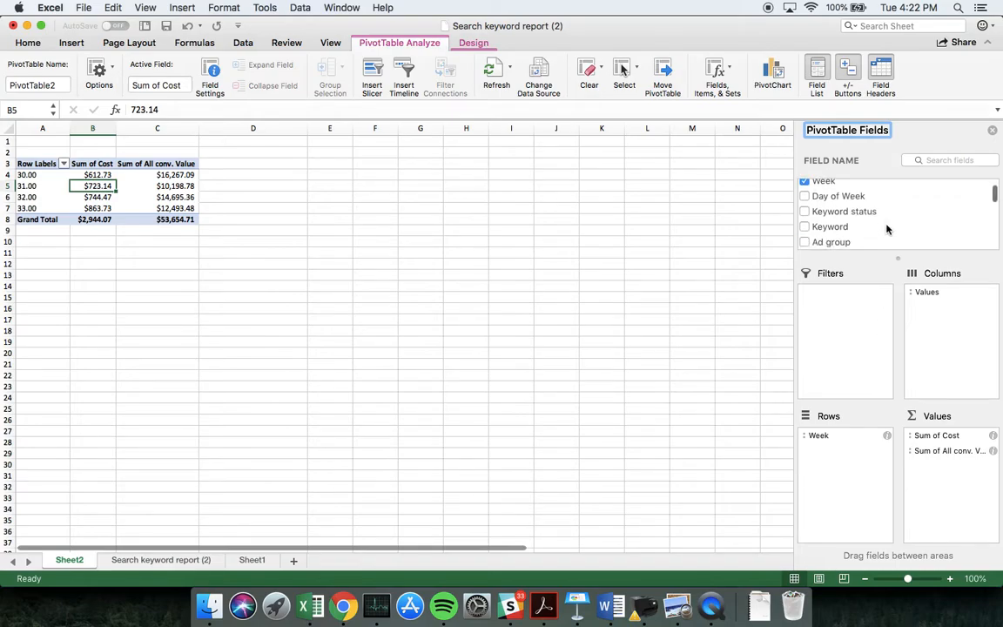
scroll(887, 229, "down", 2)
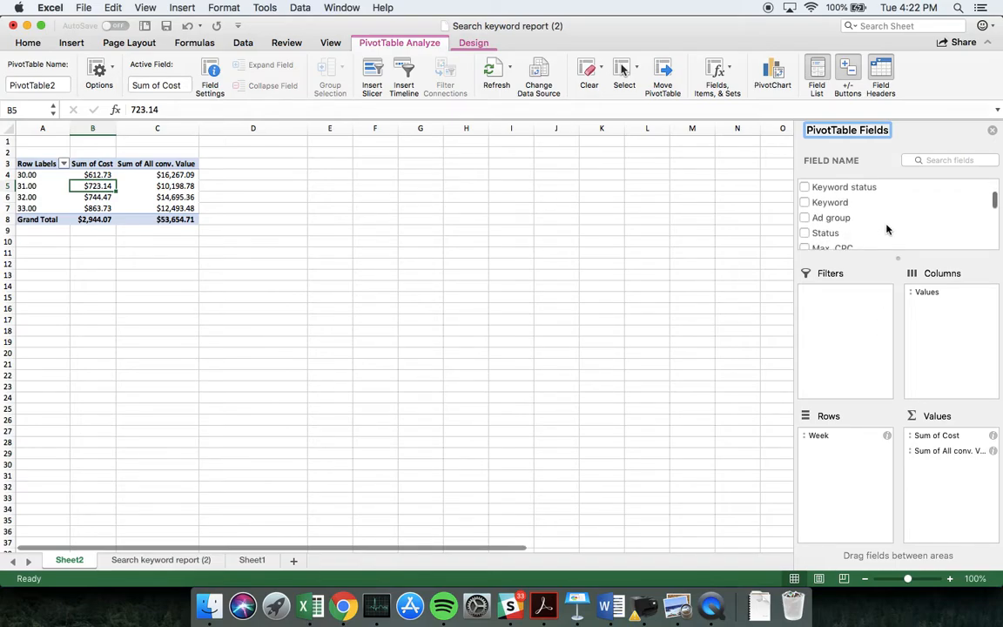
scroll(888, 229, "down", 3)
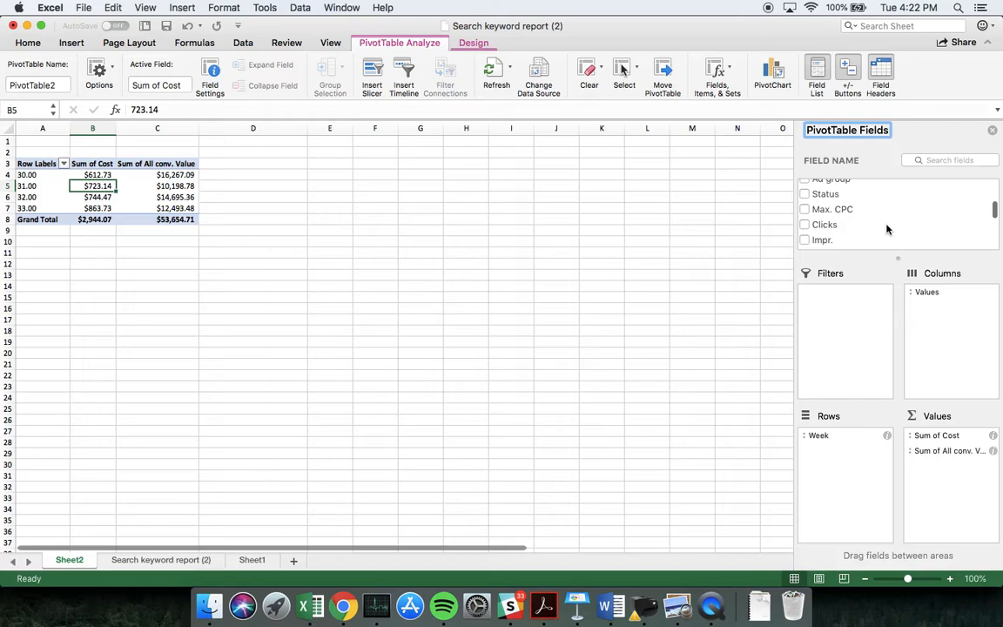
left_click_drag(826, 227, 955, 470)
left_click_drag(826, 243, 957, 450)
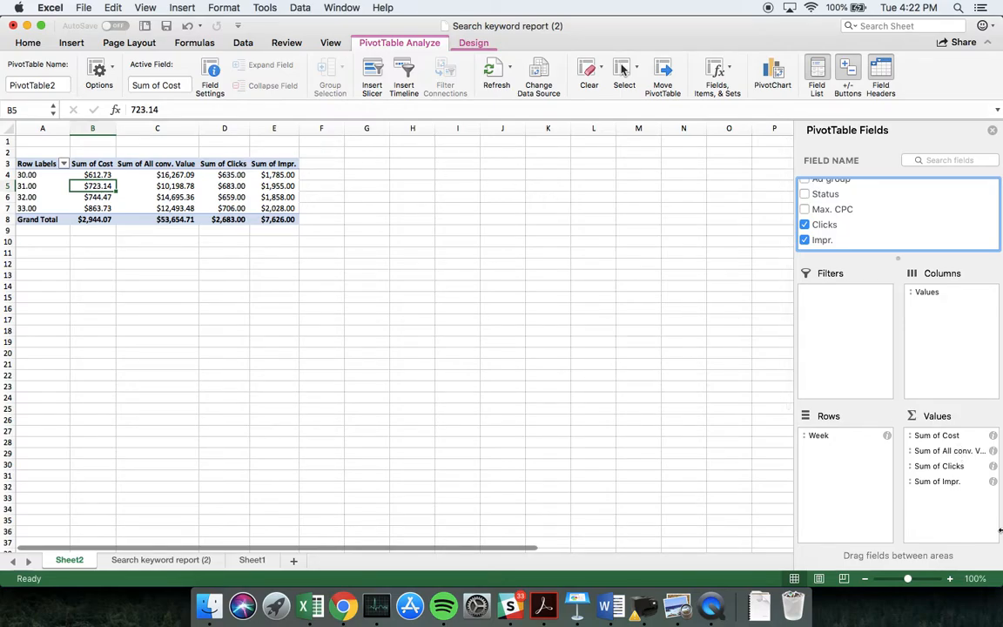
Reorder the PivotTable's value fields to Impr., Clicks, All conv. Value and Cost
mouse_move(948, 477)
left_mouse_down()
mouse_move(957, 446)
mouse_move(960, 464)
mouse_move(954, 435)
mouse_move(956, 494)
left_mouse_up()
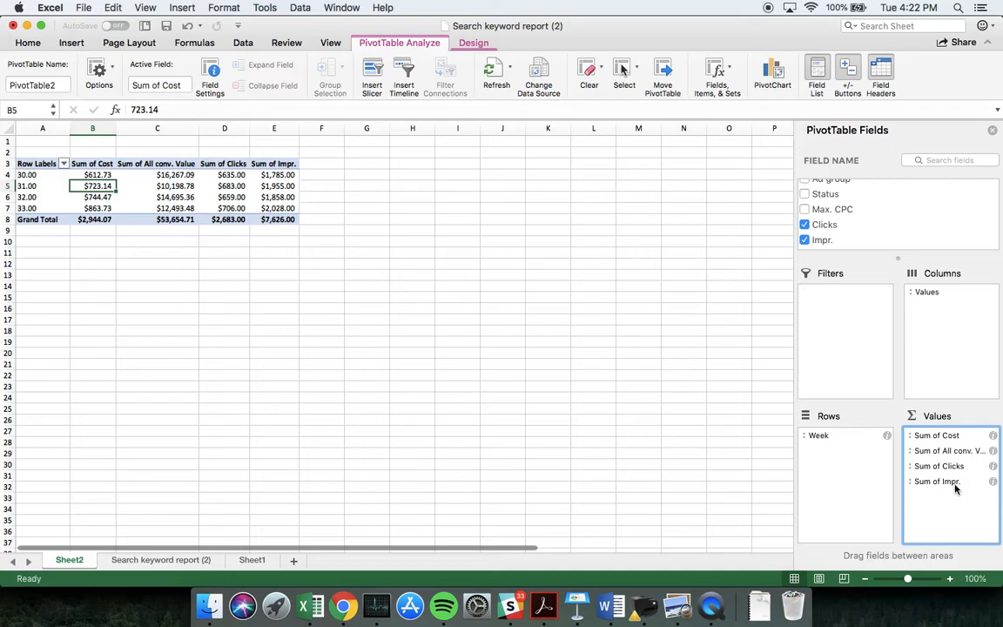
left_click_drag(953, 451, 948, 501)
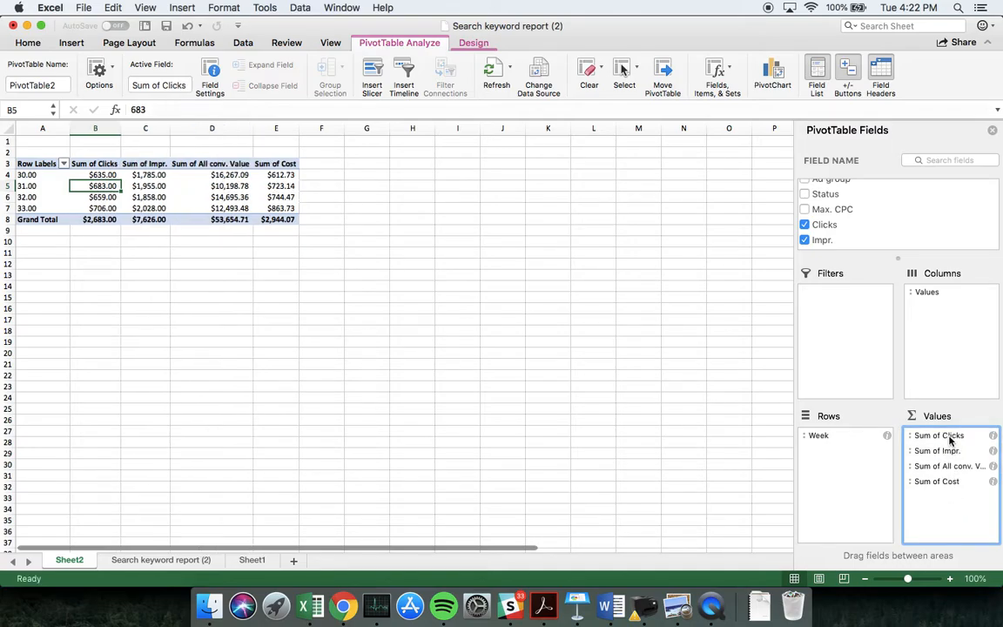
left_click_drag(949, 441, 951, 497)
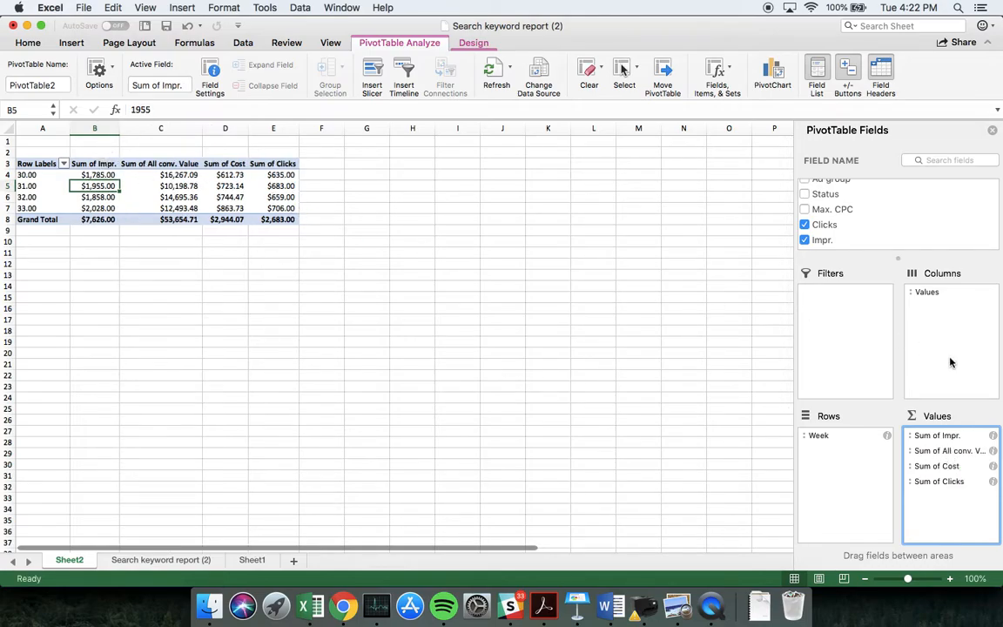
left_click_drag(948, 481, 950, 447)
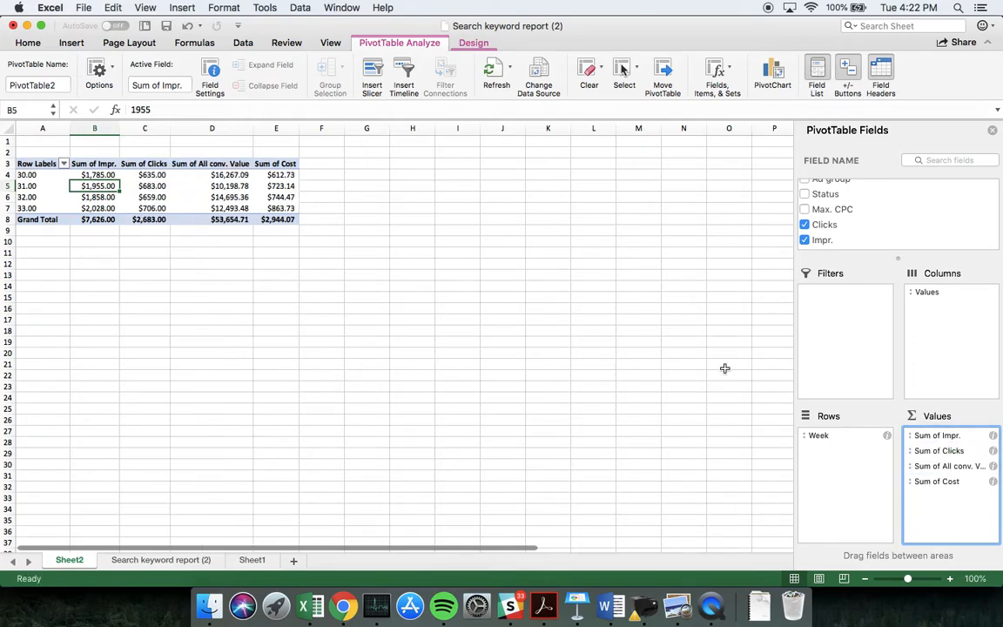
Format the impressions and clicks figures in B4:C8 as plain numbers with thousands separators and two decimals
left_click_drag(100, 173, 141, 220)
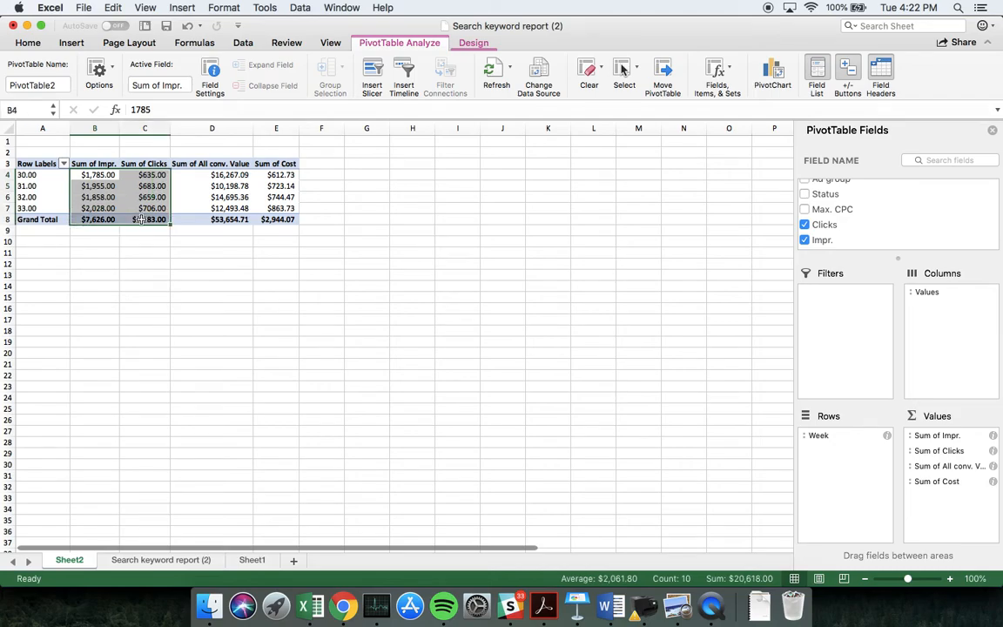
key("ctrl+shift+1")
left_click(213, 263)
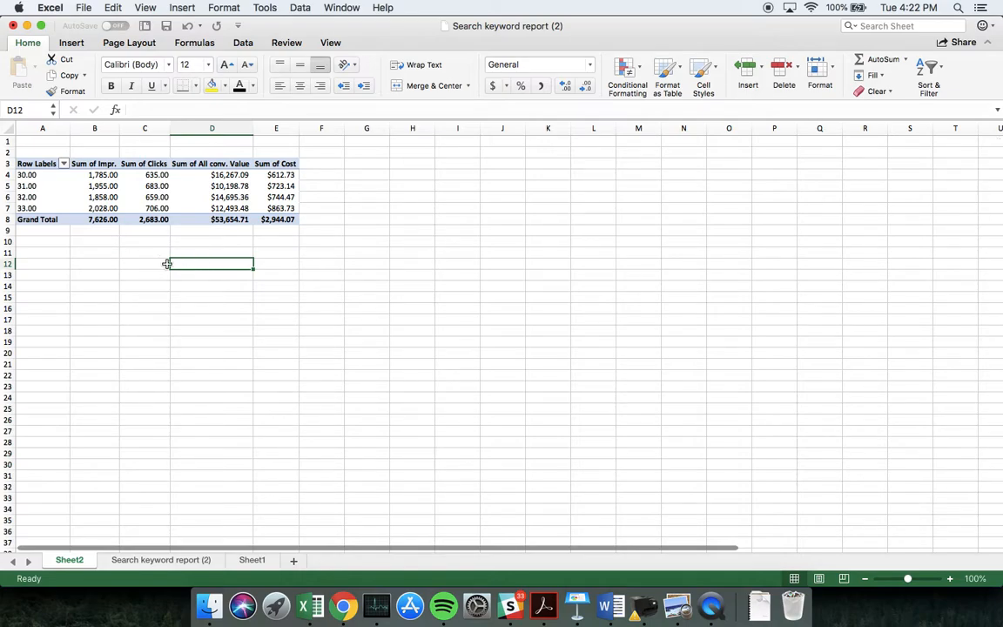
Add Day of Week as a PivotTable filter and restrict it to day 1.00
left_click(209, 209)
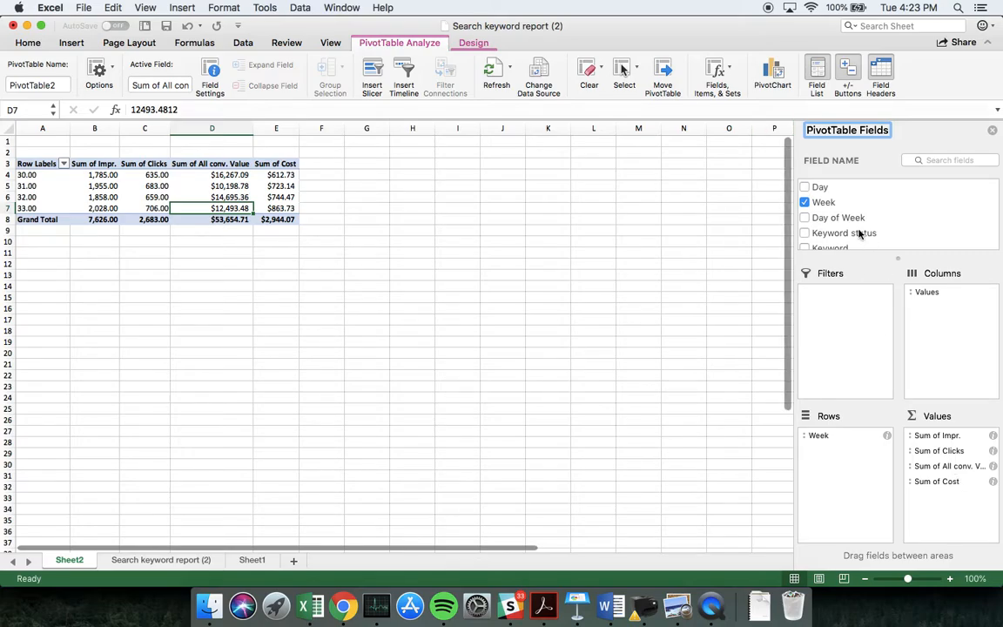
left_click_drag(841, 218, 844, 327)
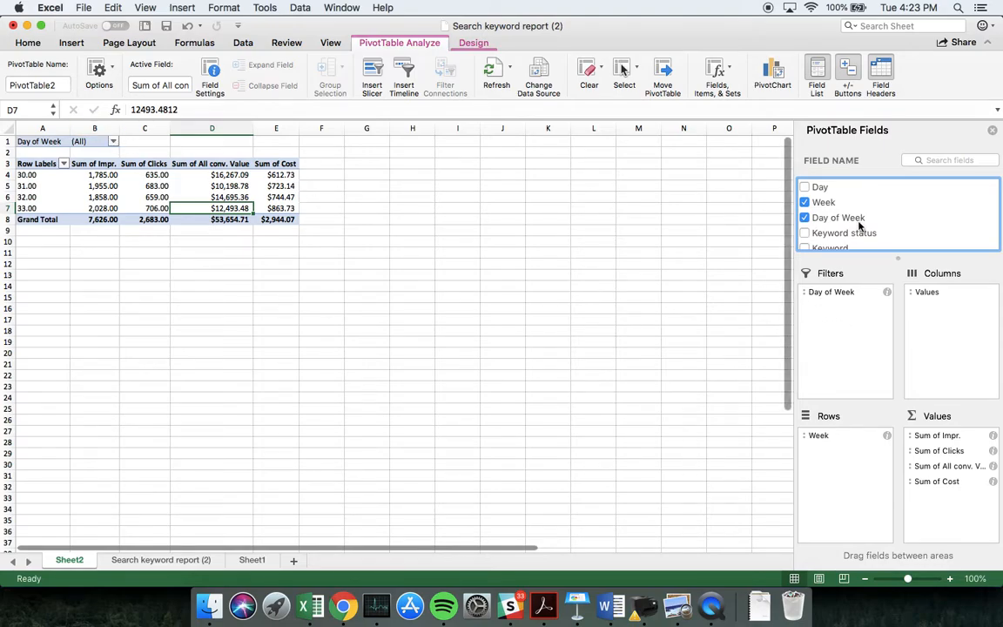
left_click(114, 141)
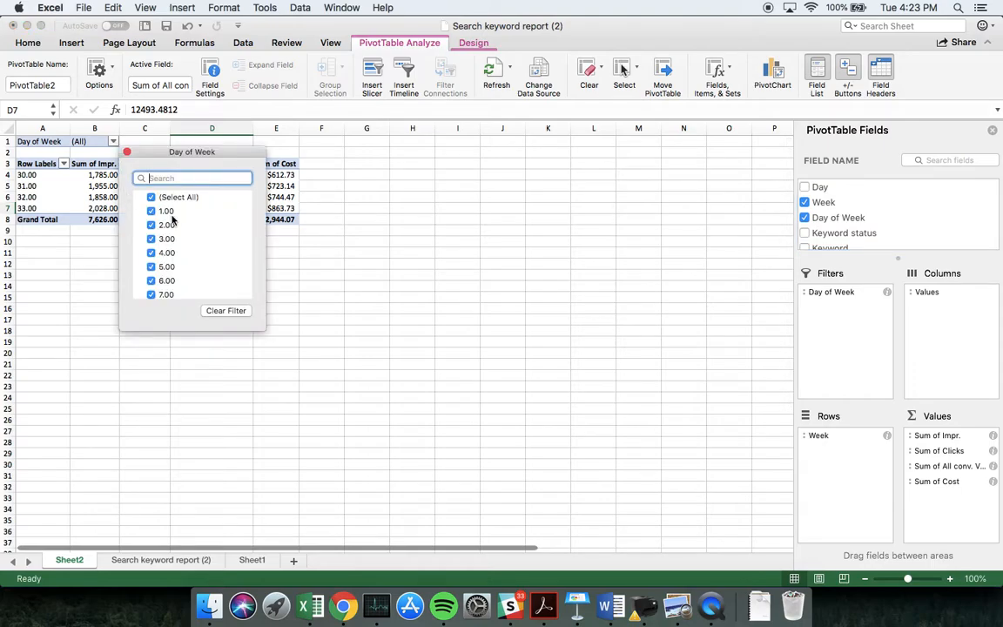
scroll(172, 219, "down", 1)
scroll(172, 218, "up", 1)
left_click(151, 198)
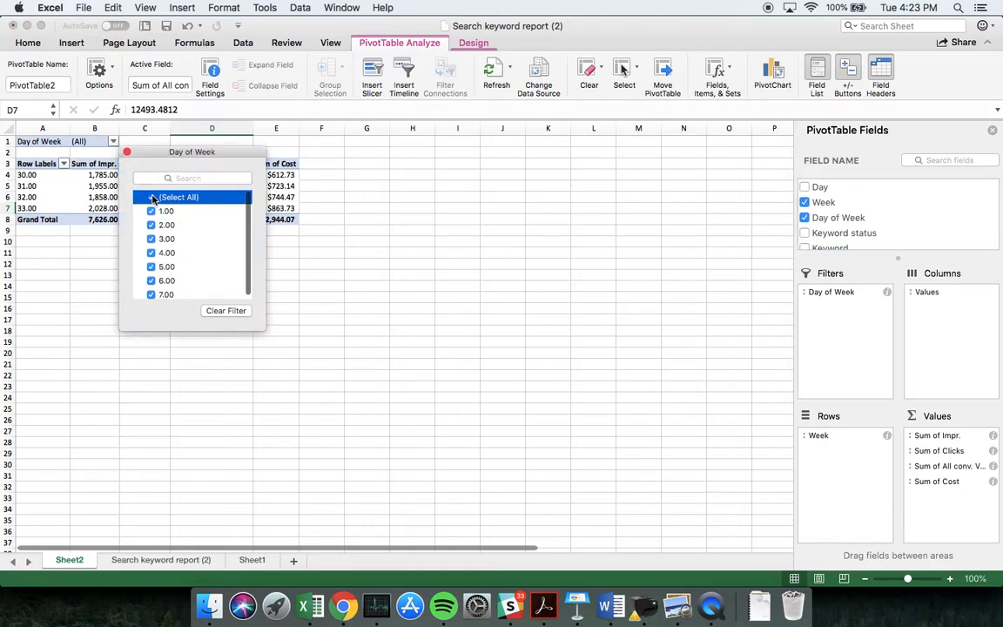
left_click(152, 212)
key("Escape")
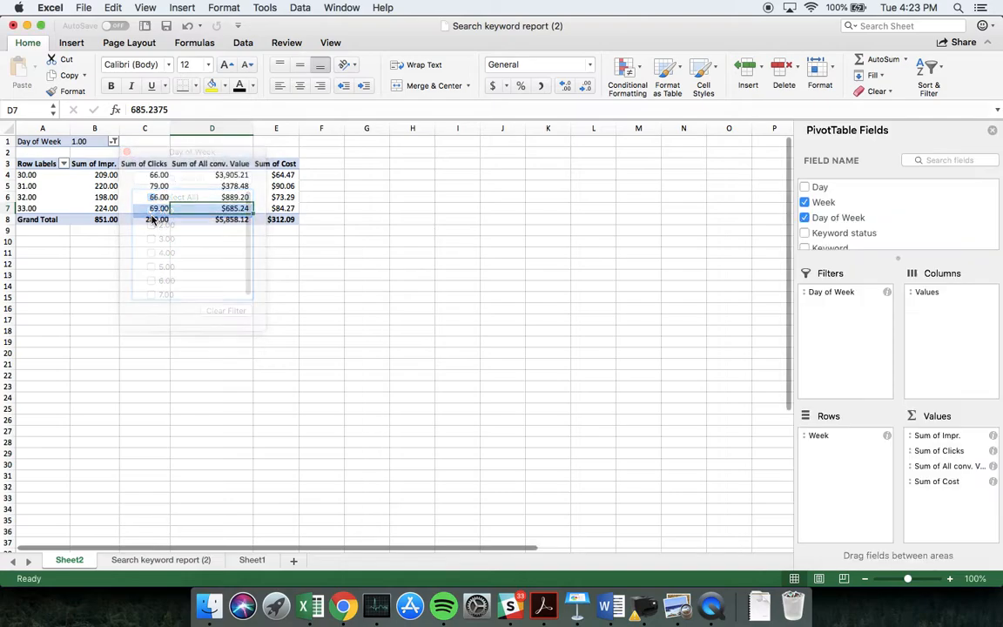
Include day 7.00 alongside 1.00 in the Day of Week filter
left_click(113, 142)
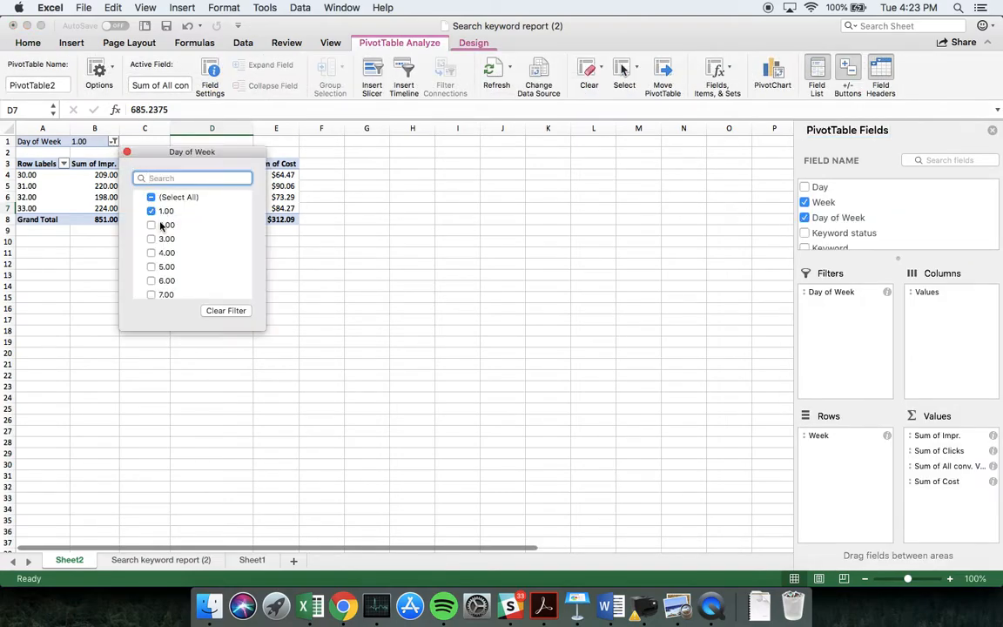
left_click(152, 293)
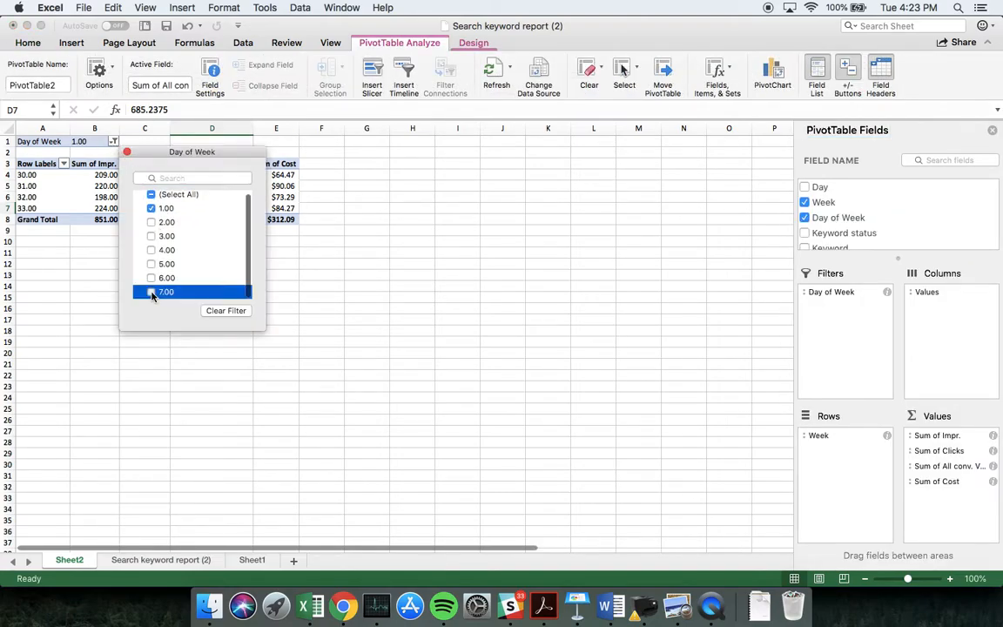
left_click(87, 257)
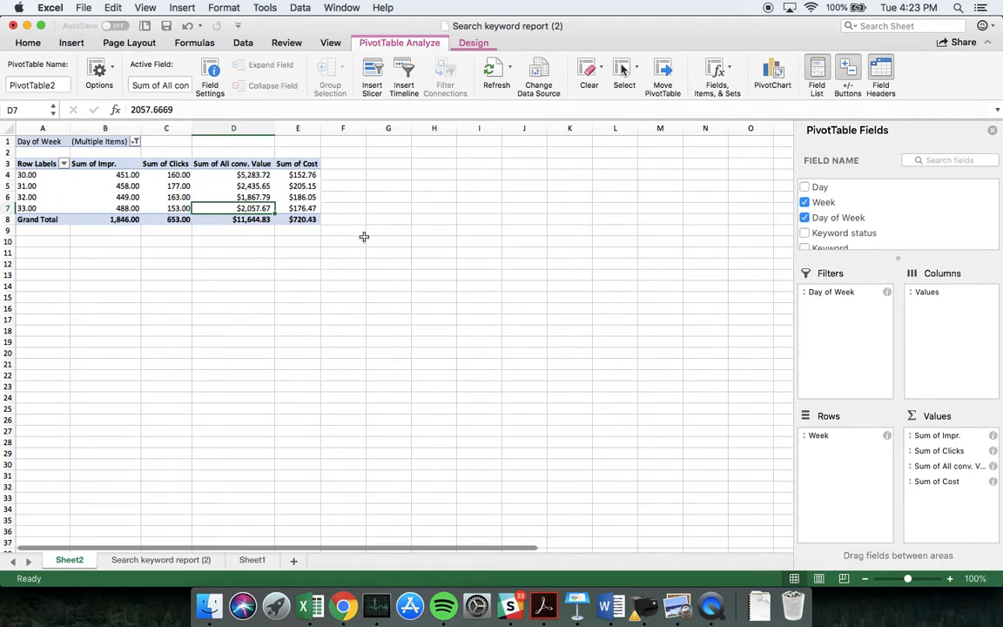
Reset the Day of Week filter to all days and remove the field from the PivotTable's filters
left_click(135, 143)
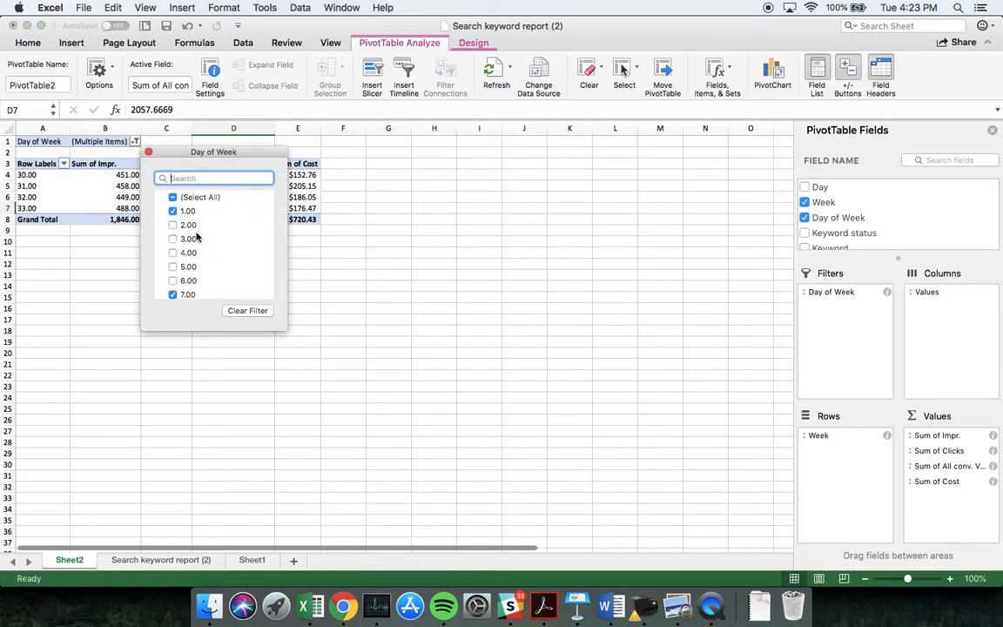
left_click(173, 199)
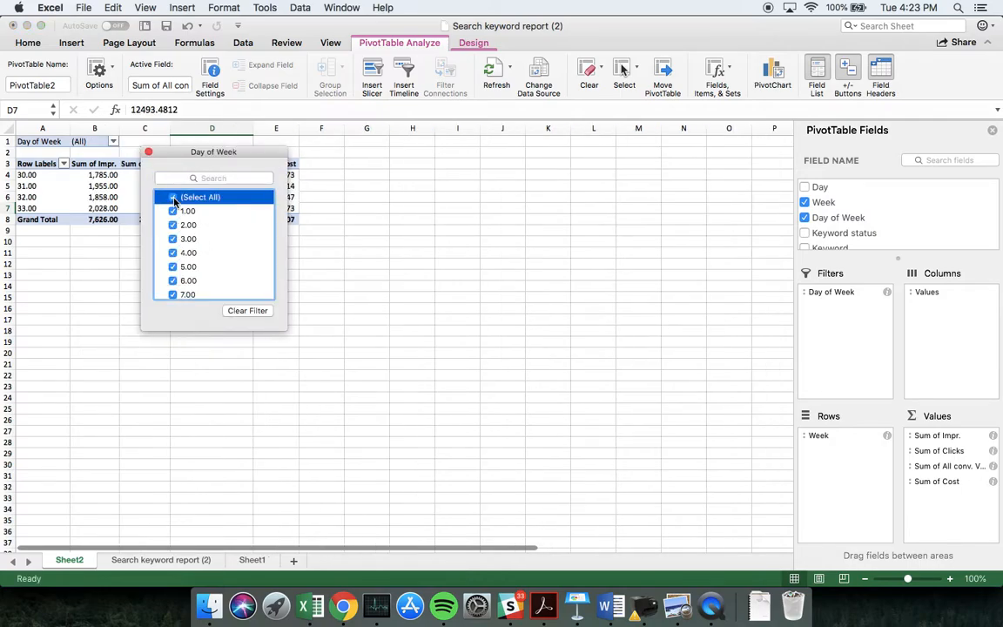
left_click(134, 138)
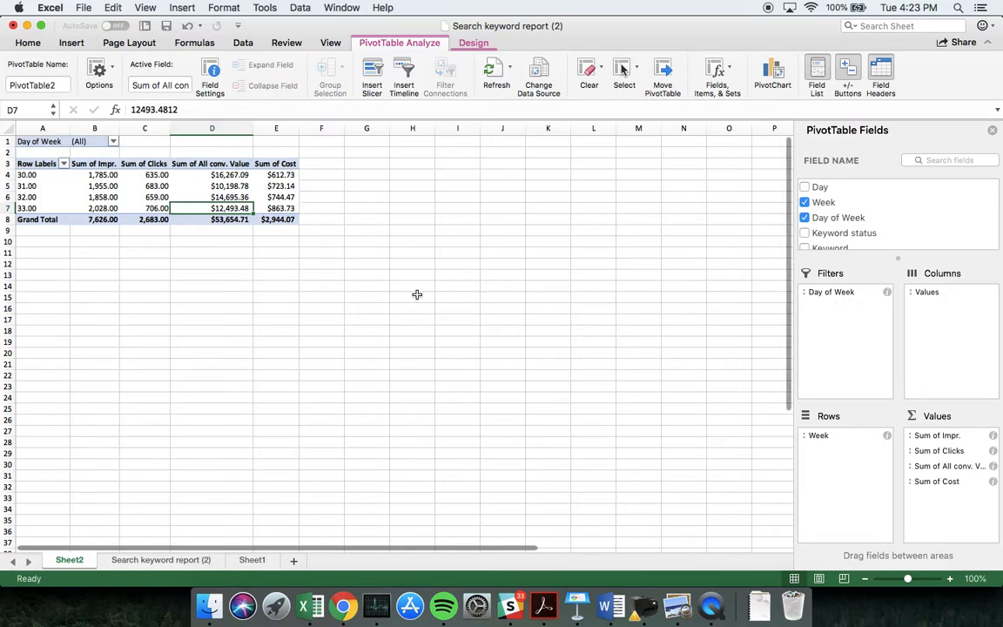
left_click_drag(837, 293, 679, 298)
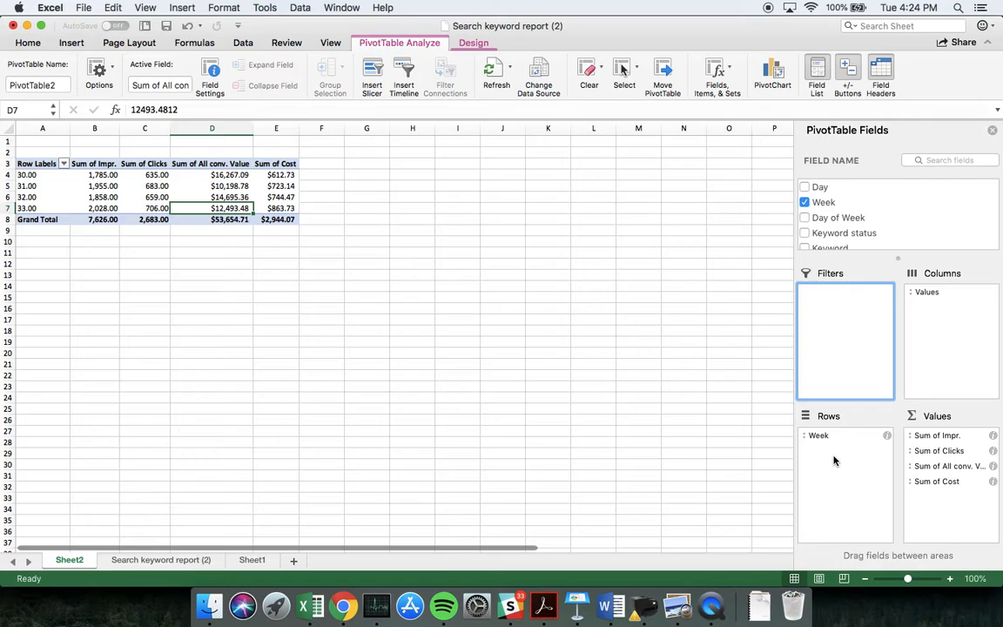
Add Day below Week in the PivotTable's rows and expand the Jul and Aug groups to review the individual dates
left_click(838, 188)
left_click_drag(836, 190, 848, 489)
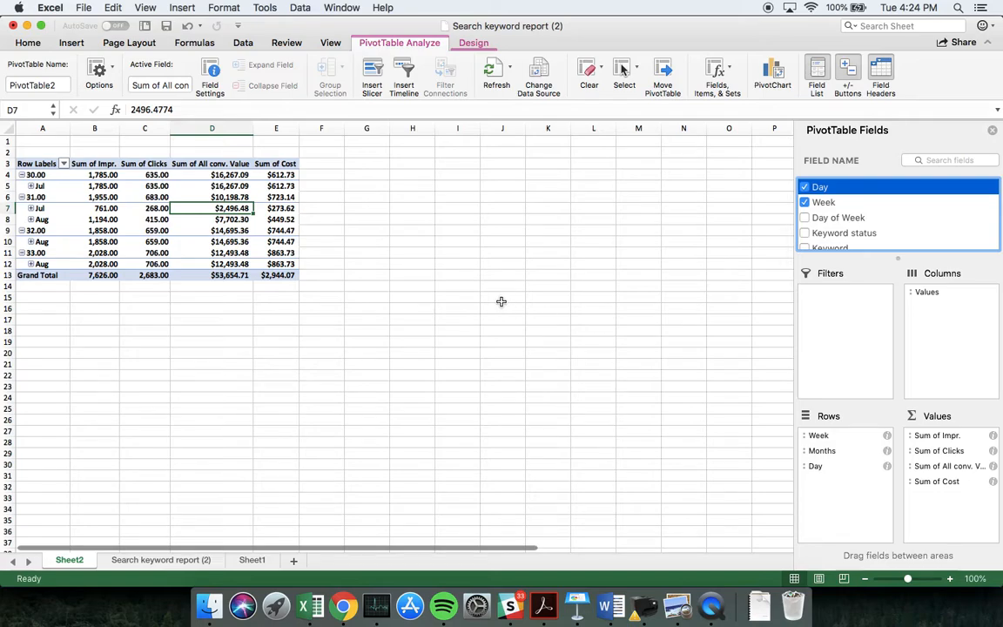
left_click(30, 186)
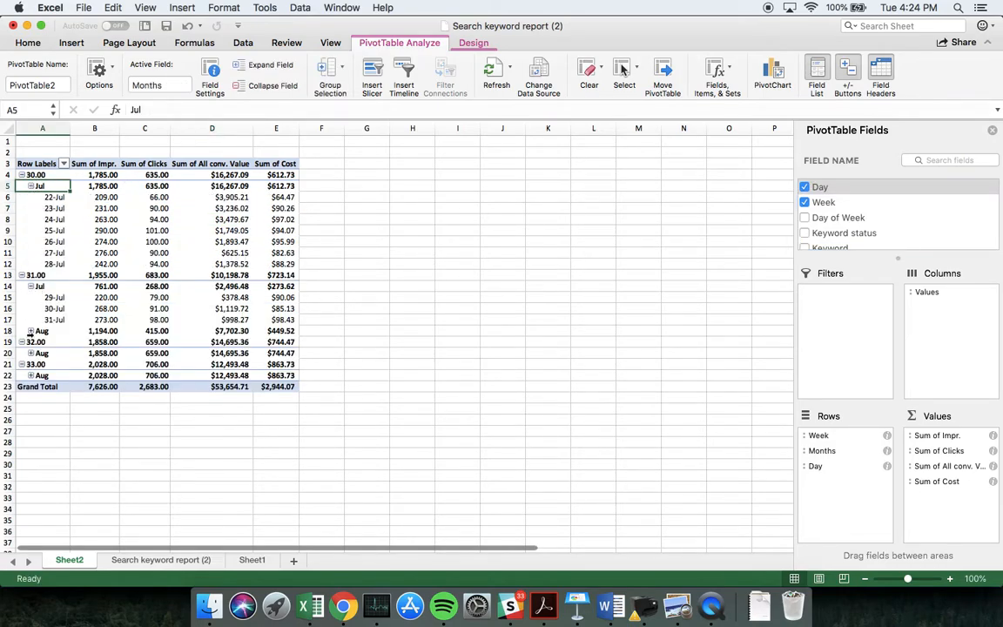
left_click(31, 331)
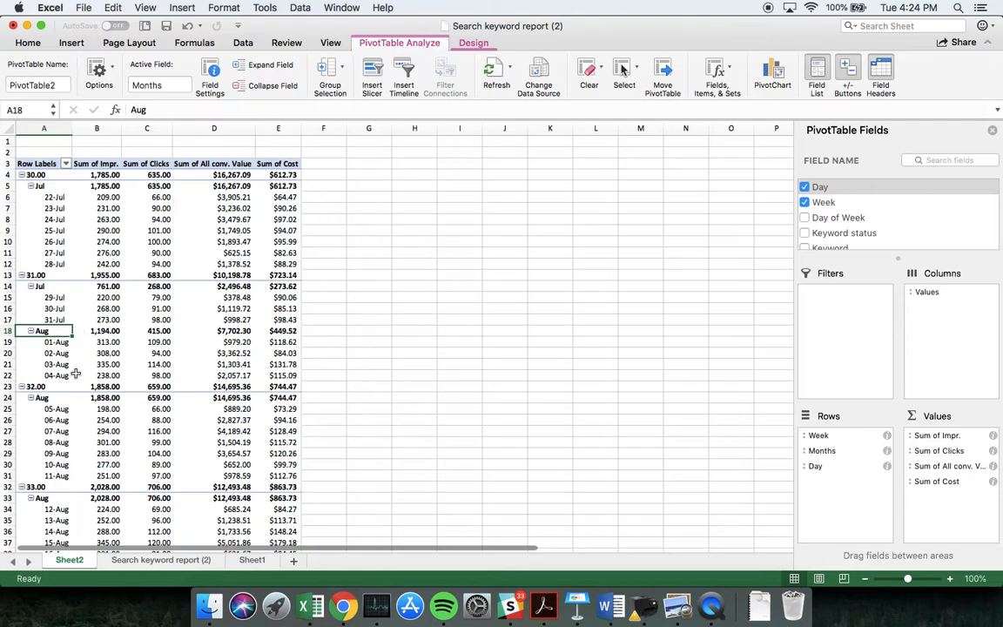
scroll(63, 356, "down", 5)
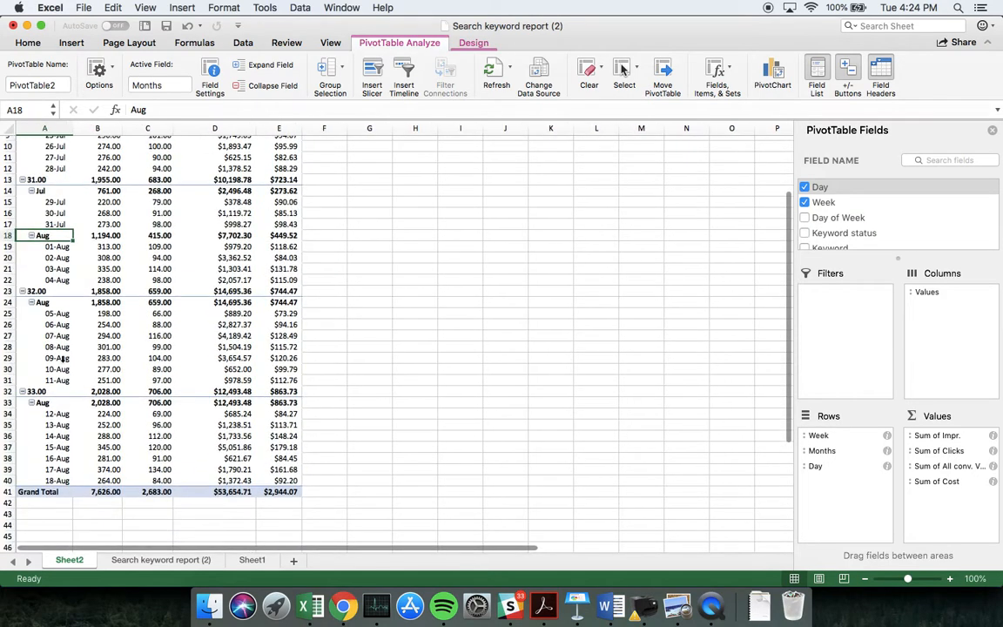
scroll(83, 348, "up", 5)
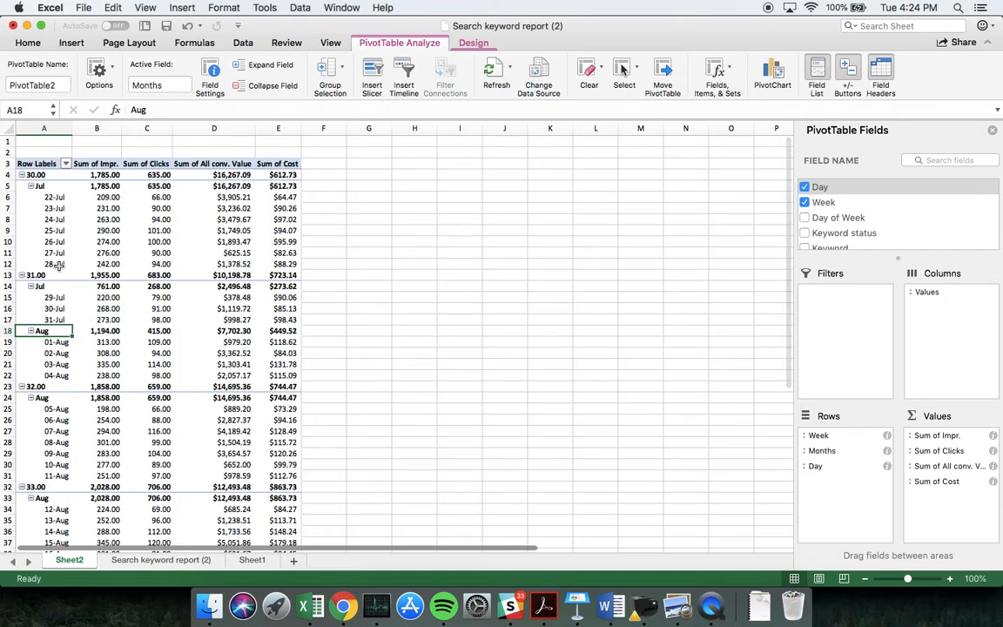
Remove Months and Week from the PivotTable's row fields, keeping only Day
left_click(823, 438)
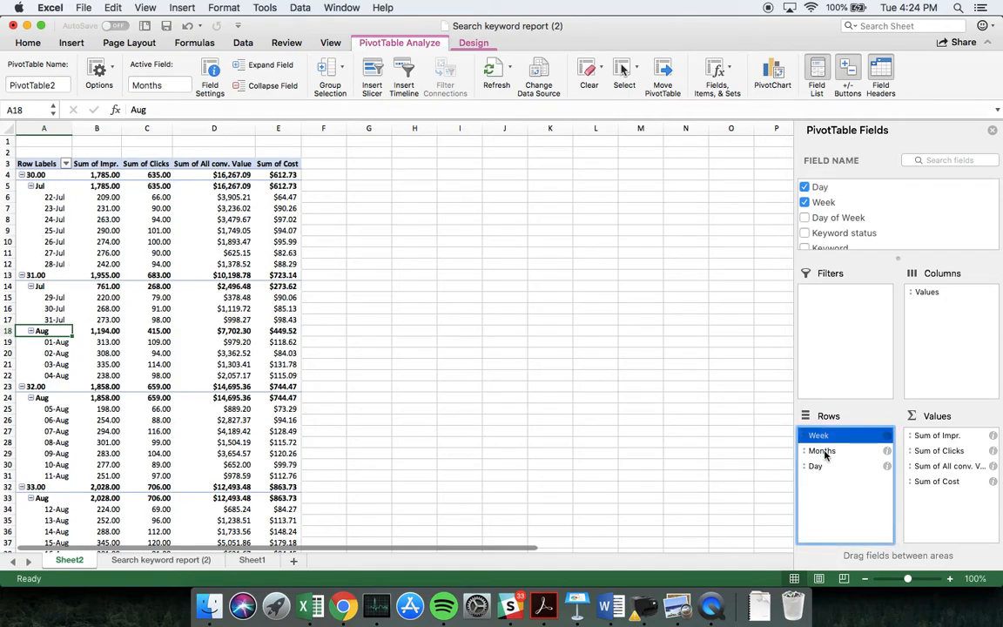
left_click_drag(815, 454, 701, 455)
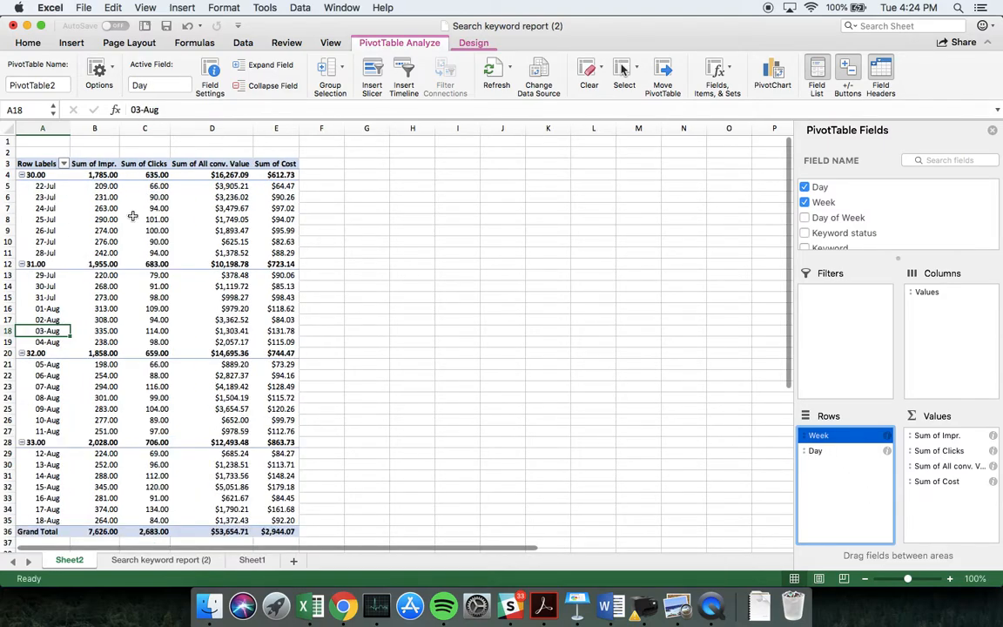
left_click_drag(840, 439, 673, 424)
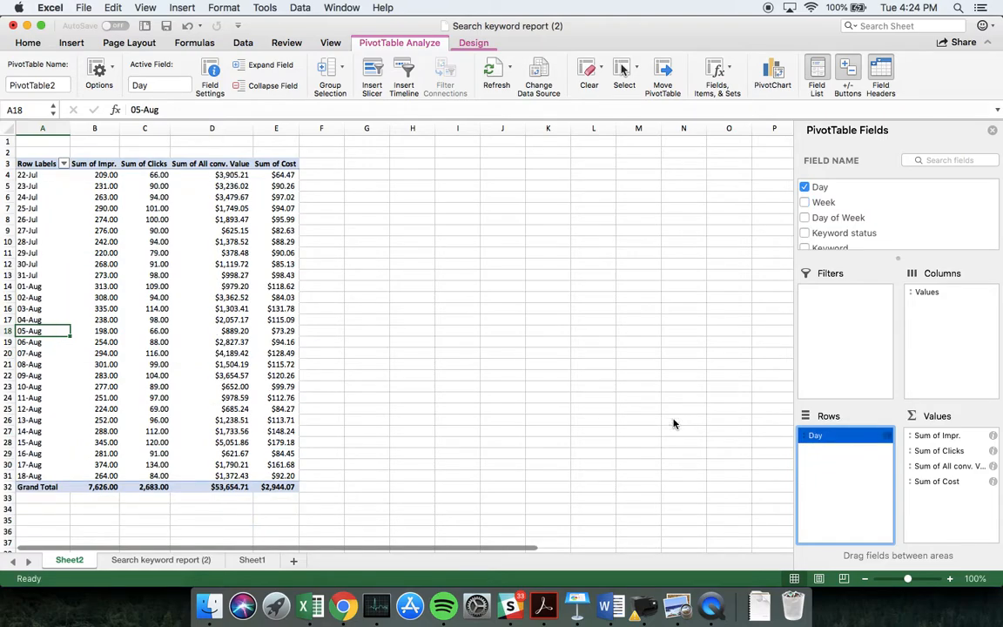
Glance at the source data on the Search keyword report (2) sheet, and replace Day with Day of Week as the PivotTable's row field
left_click(138, 560)
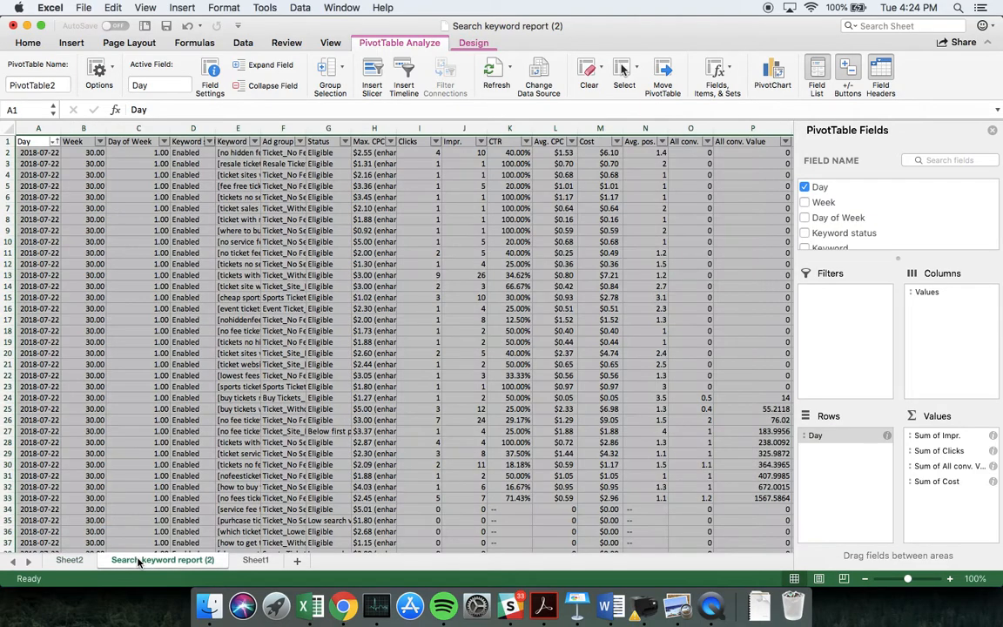
left_click(80, 561)
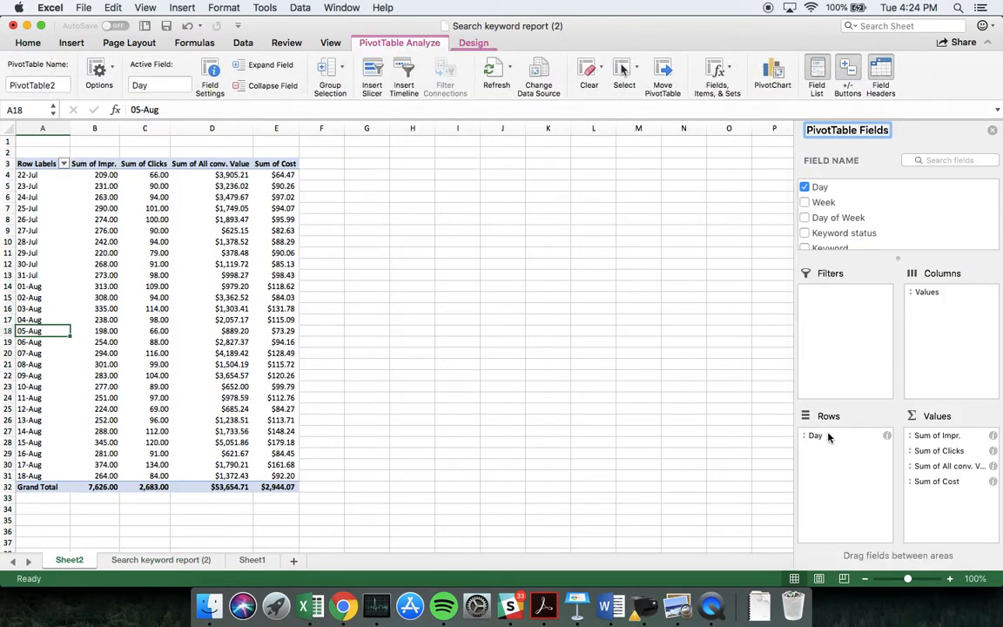
left_click_drag(826, 435, 661, 414)
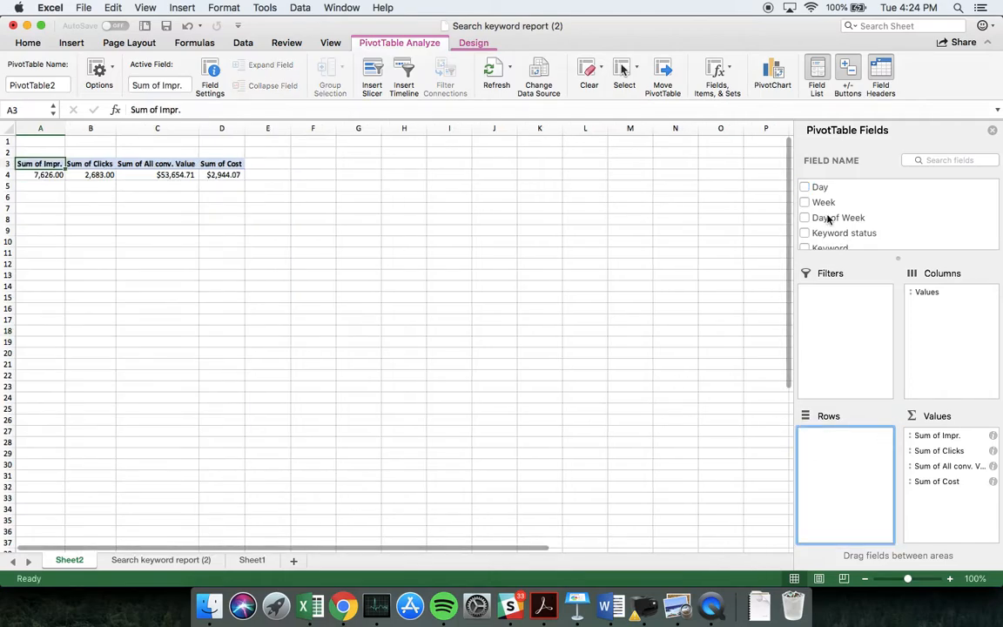
left_click_drag(823, 217, 835, 474)
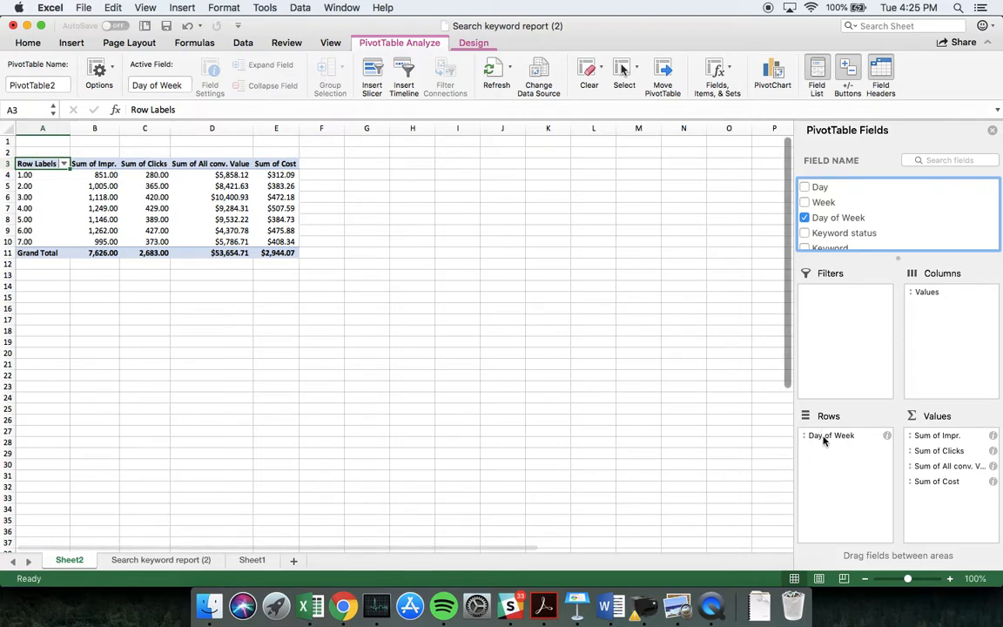
Rearrange the PivotTable to show only Sum of Cost as the value, with Week in the rows and Day of Week in the columns
left_click_drag(821, 439, 952, 290)
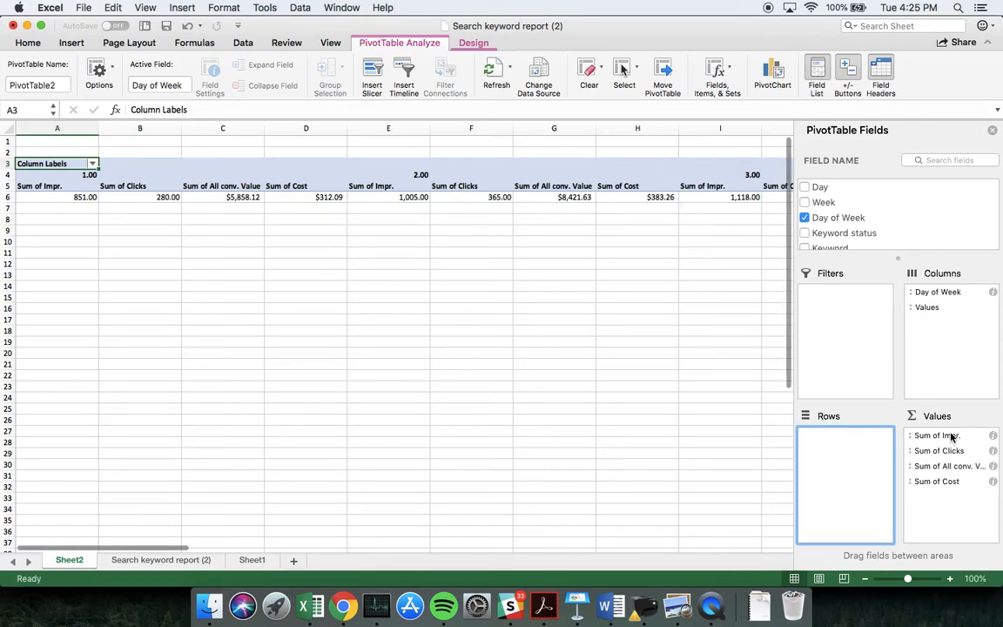
left_click_drag(953, 435, 609, 446)
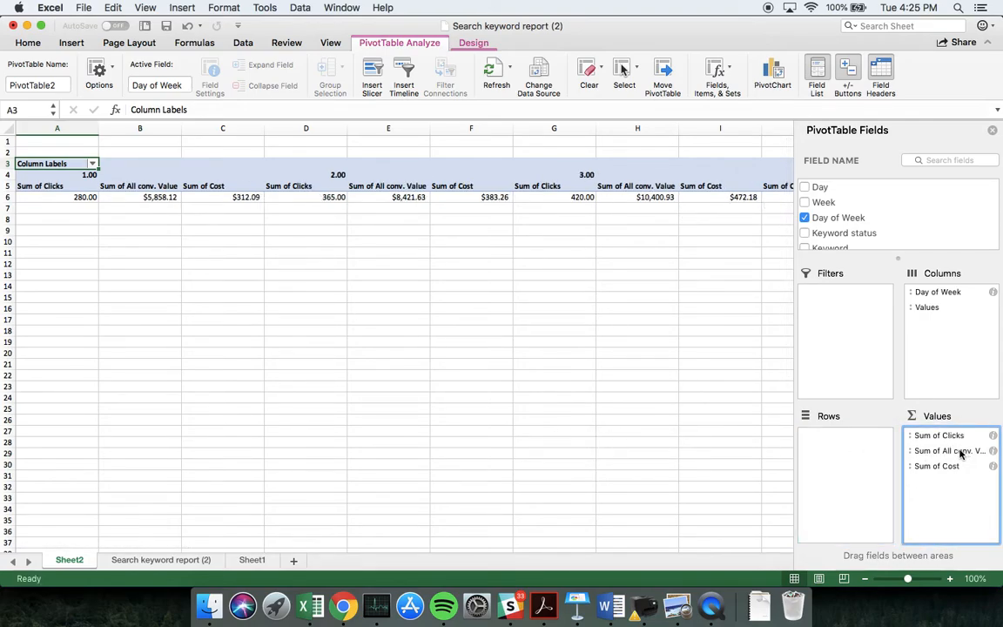
left_click_drag(955, 437, 572, 427)
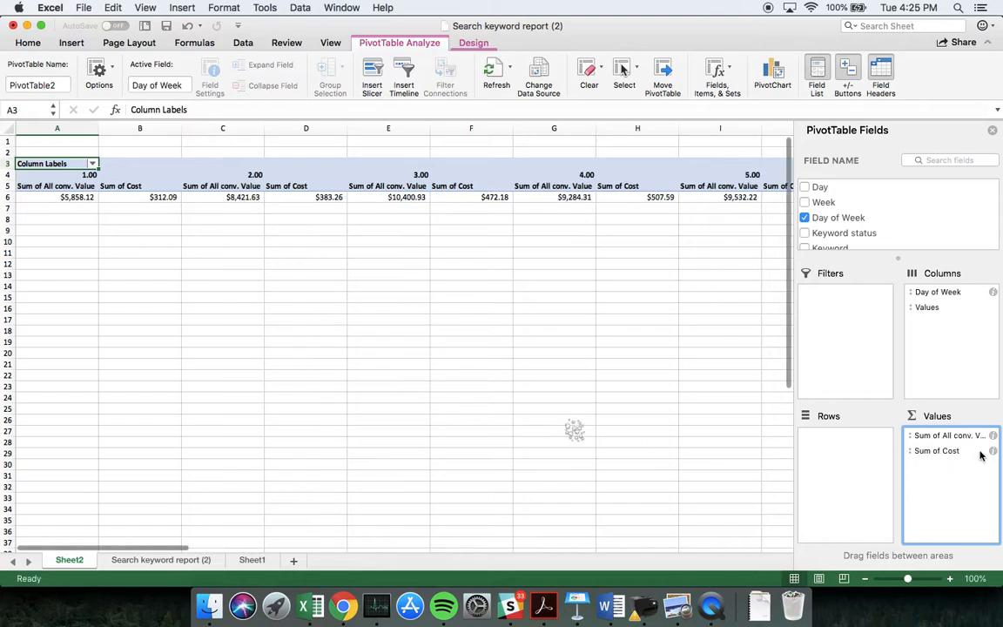
left_click_drag(957, 435, 647, 427)
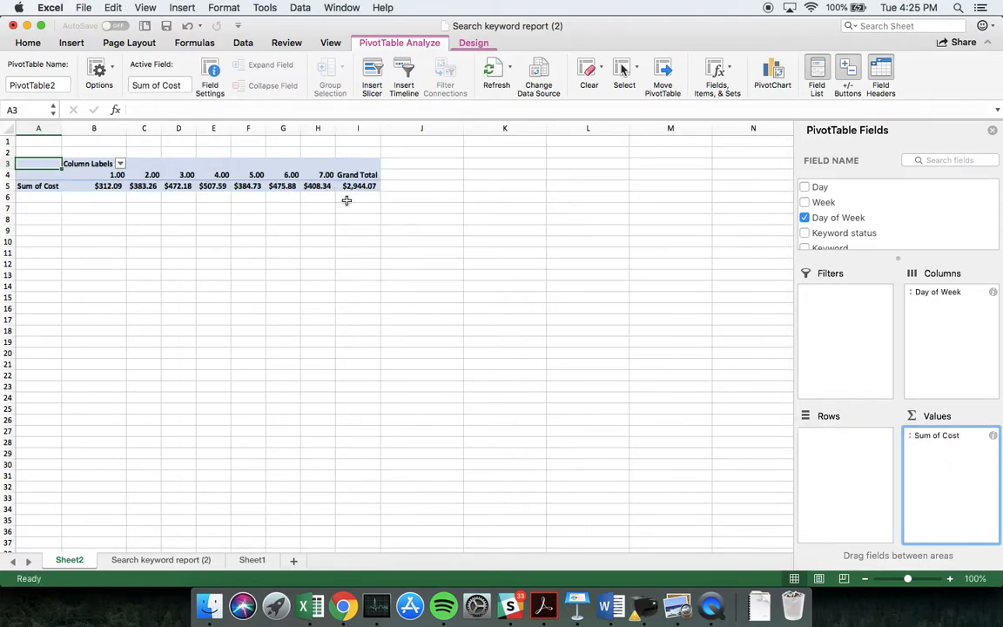
left_click_drag(820, 201, 857, 470)
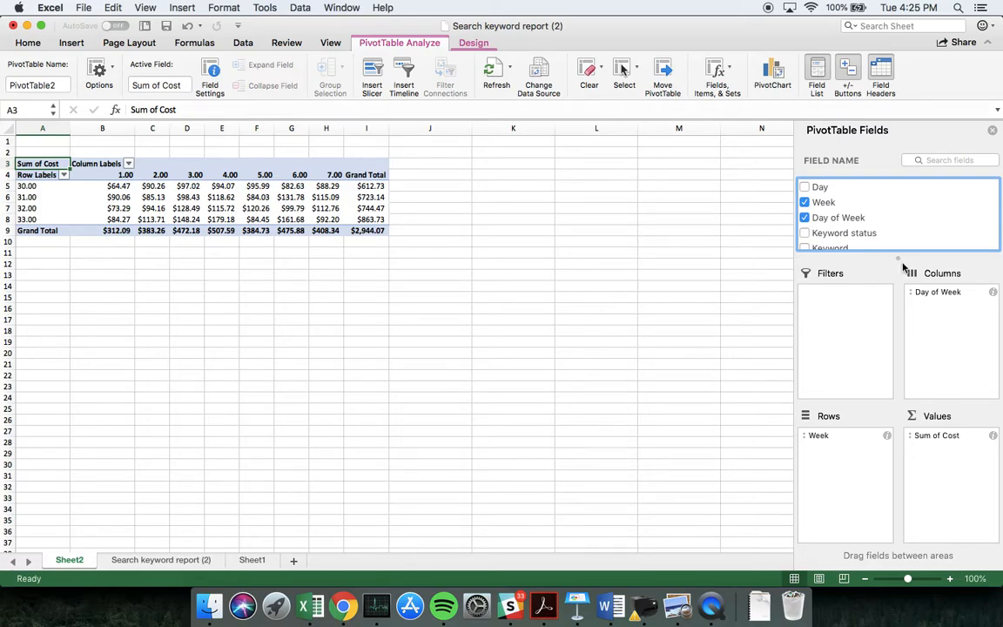
Replace Day of Week with Status in the PivotTable's columns, and remove Status again to leave the columns empty
scroll(885, 233, "down", 2)
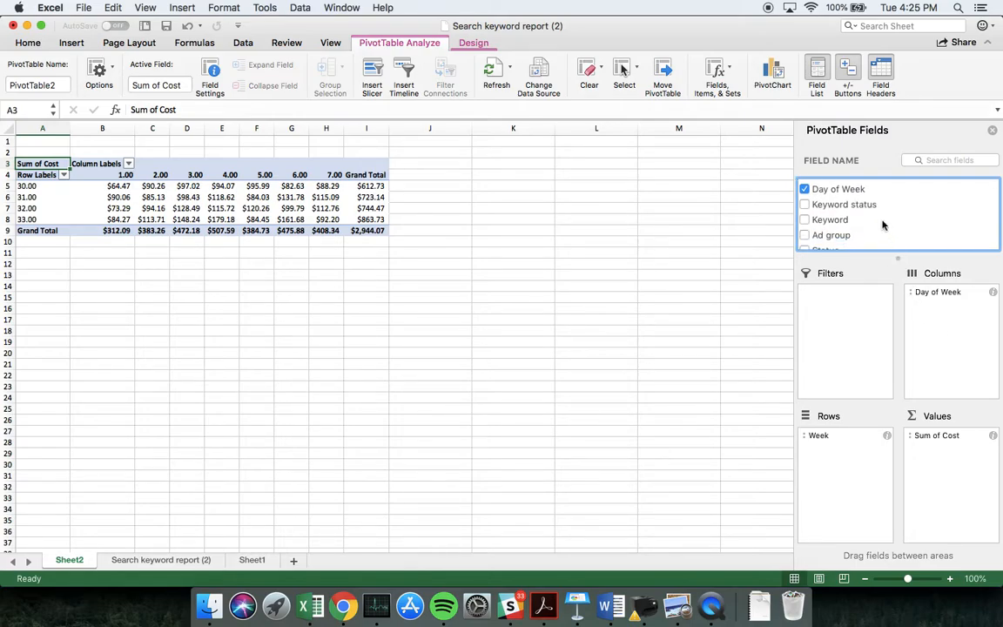
scroll(882, 225, "down", 2)
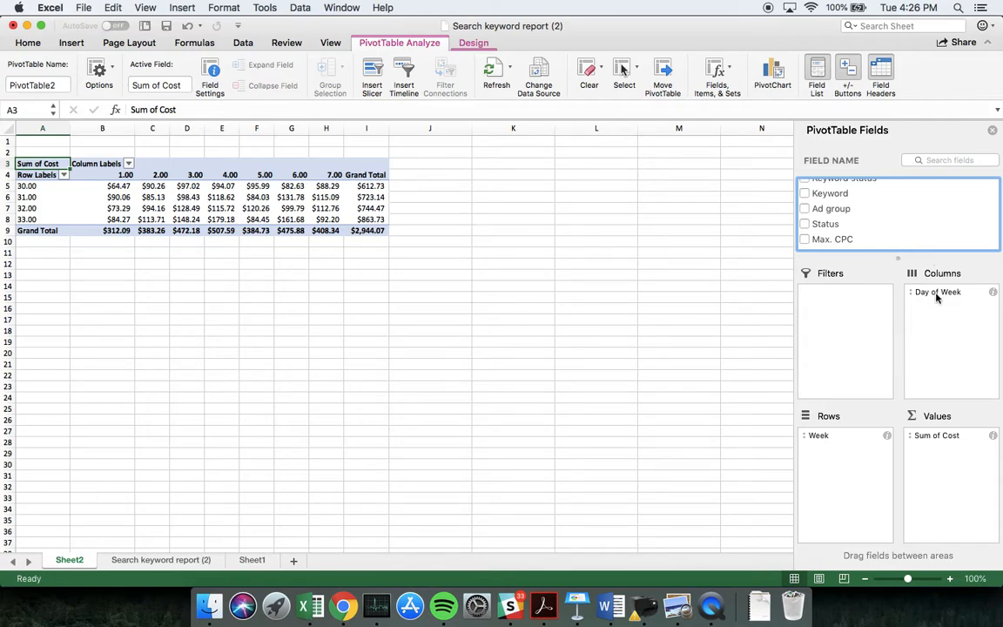
left_click_drag(936, 297, 667, 295)
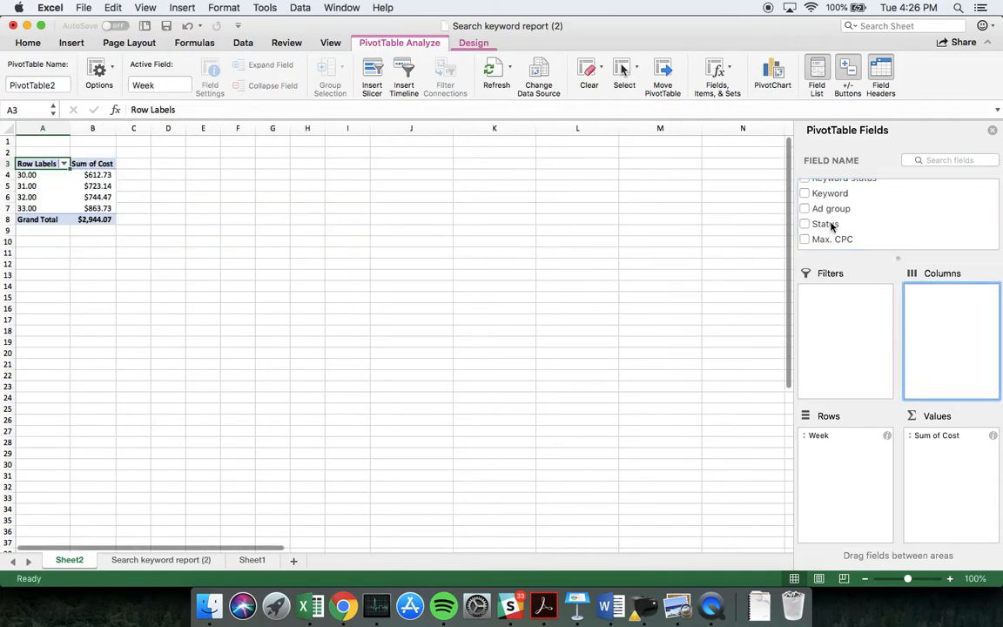
left_click_drag(831, 226, 944, 315)
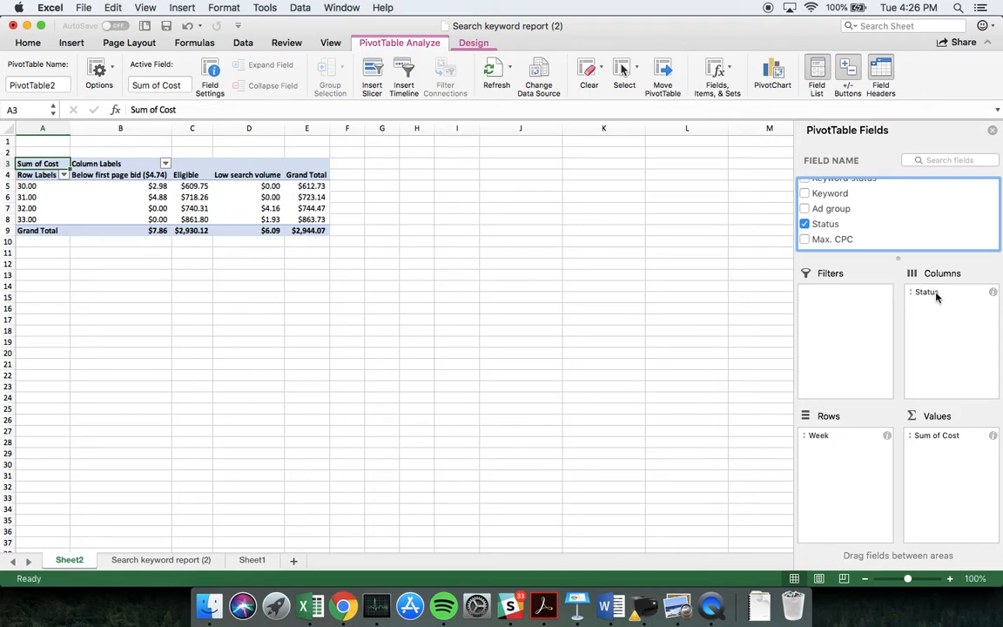
left_click_drag(936, 297, 698, 249)
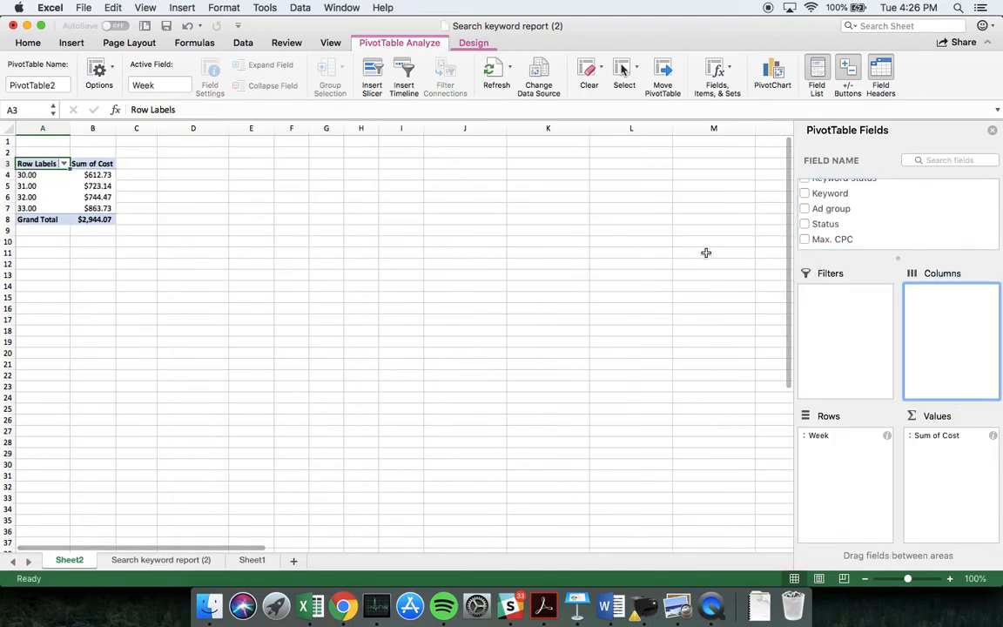
Add All conv. Value to the PivotTable's values below Sum of Cost
scroll(849, 228, "up", 4)
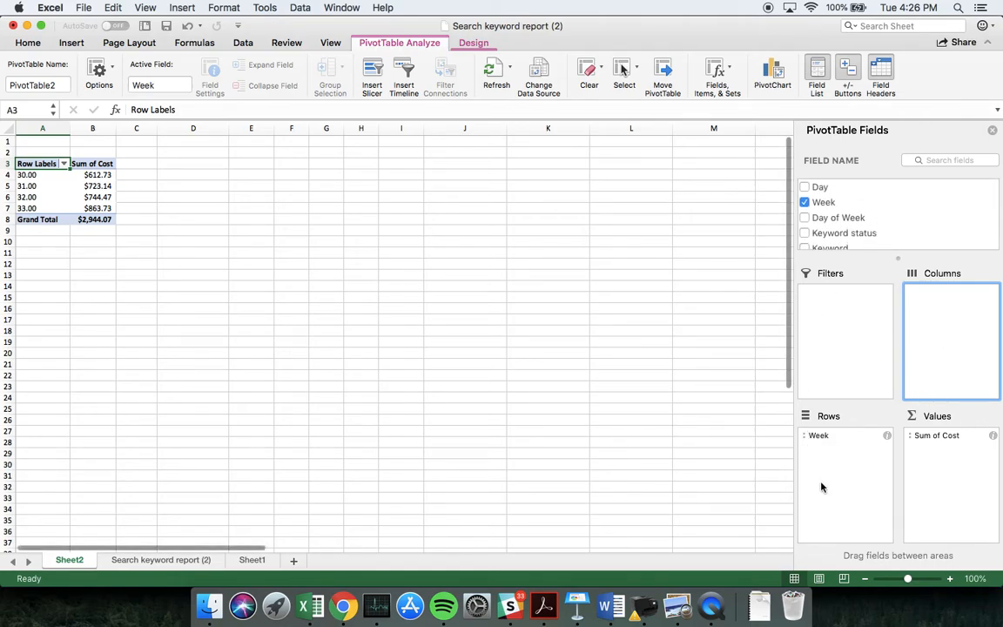
scroll(897, 199, "down", 3)
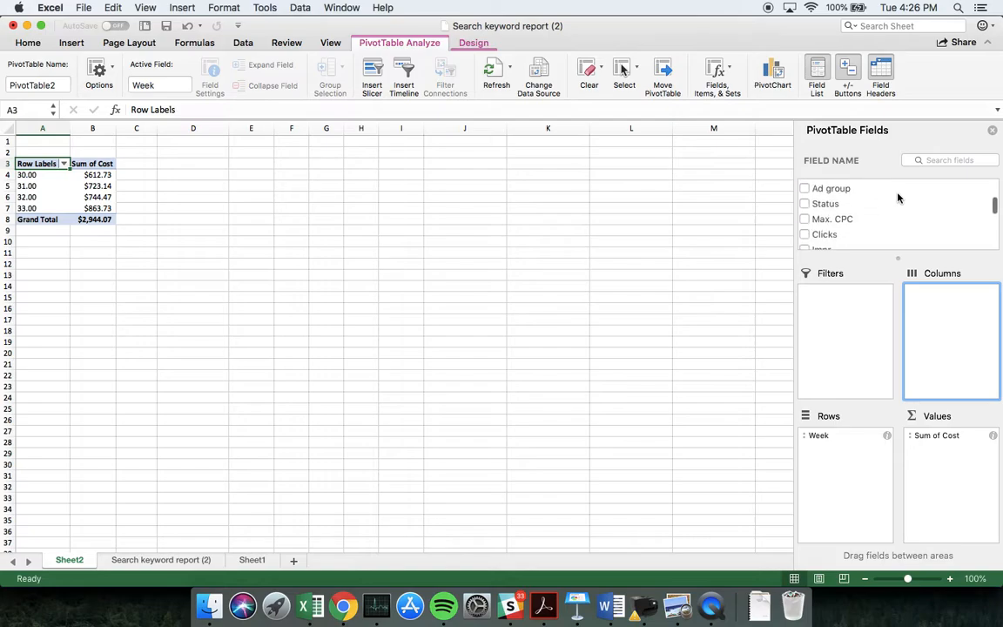
scroll(898, 199, "down", 8)
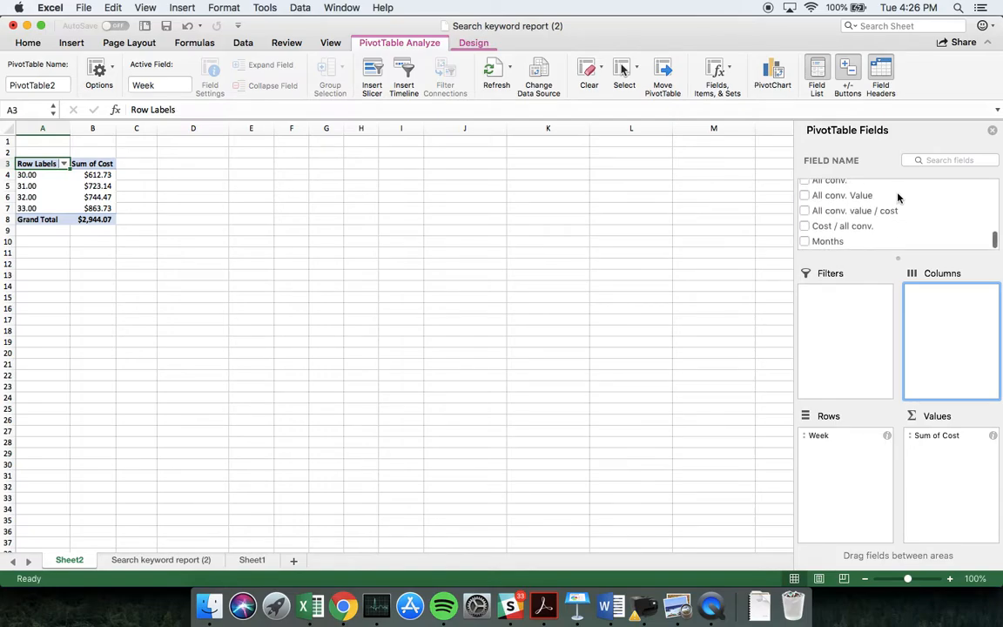
left_click_drag(834, 197, 953, 496)
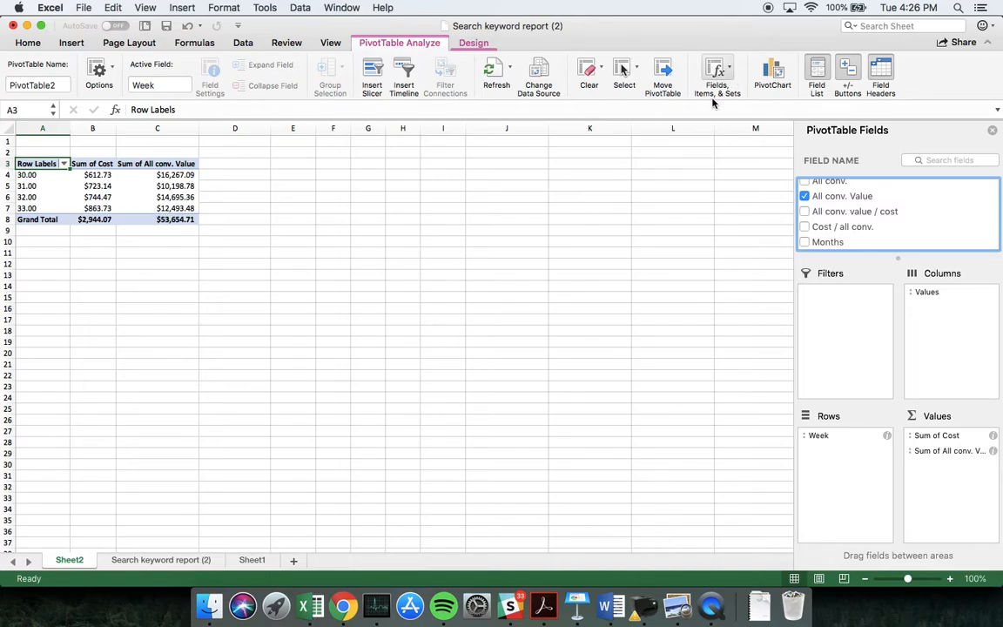
Insert a calculated field named ROAS with the formula = 'All conv. Value'/ Cost into the PivotTable
left_click(713, 72)
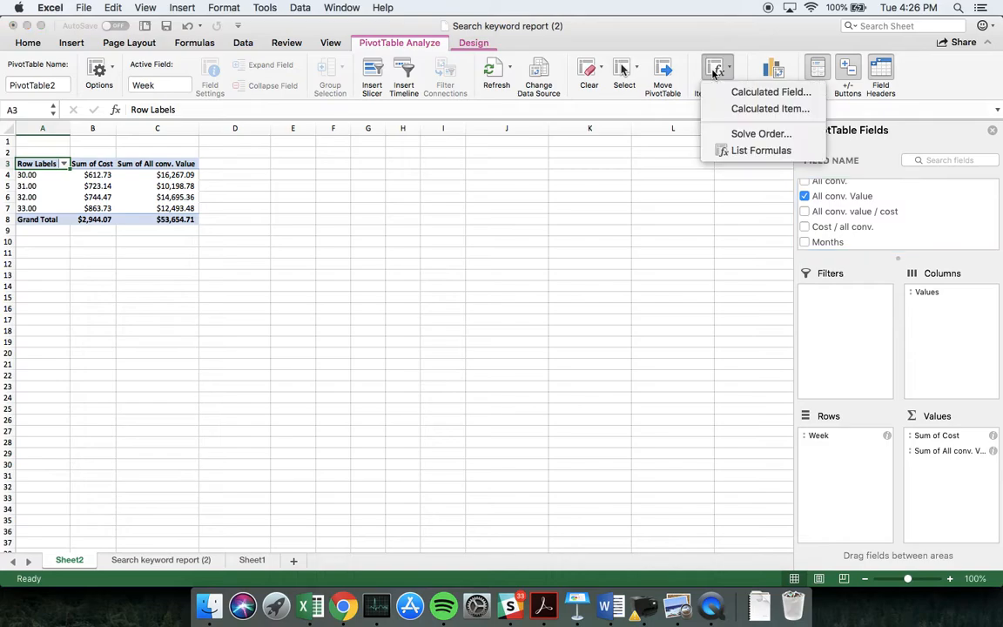
left_click(754, 94)
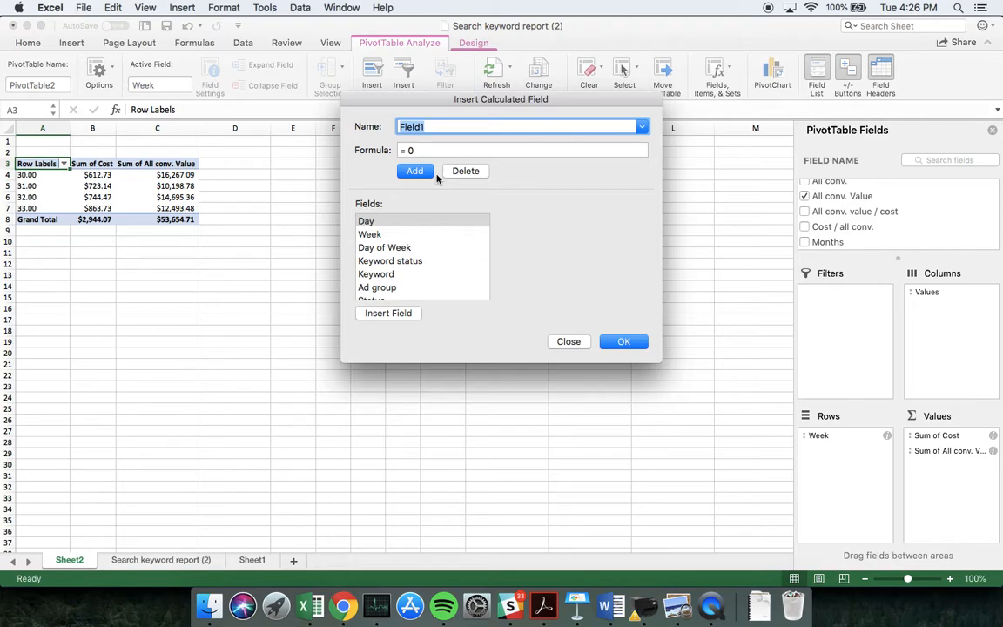
type("ROAS")
left_click(428, 150)
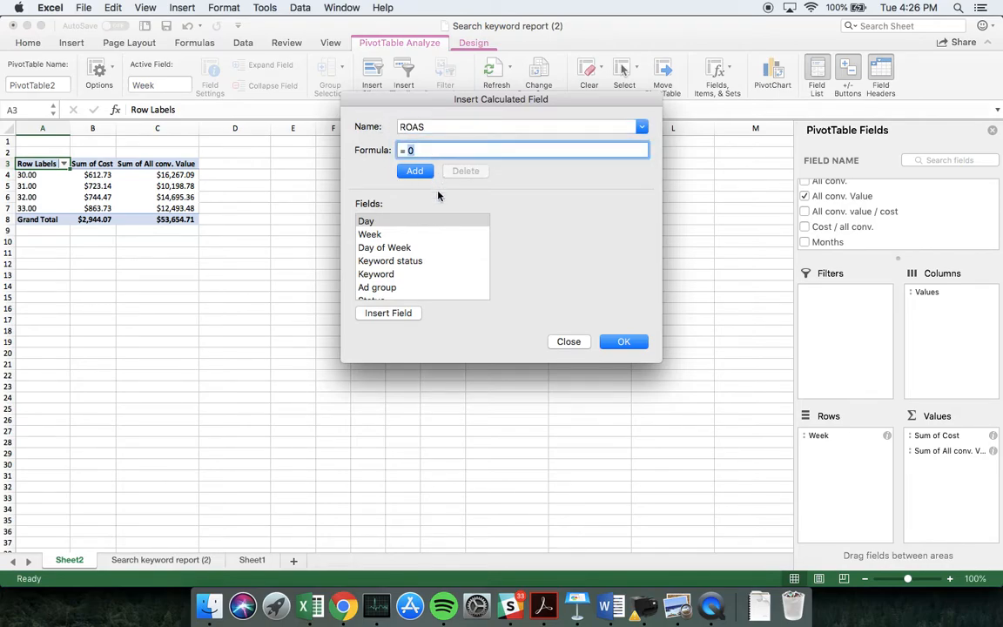
key("BackSpace")
scroll(425, 243, "down", 10)
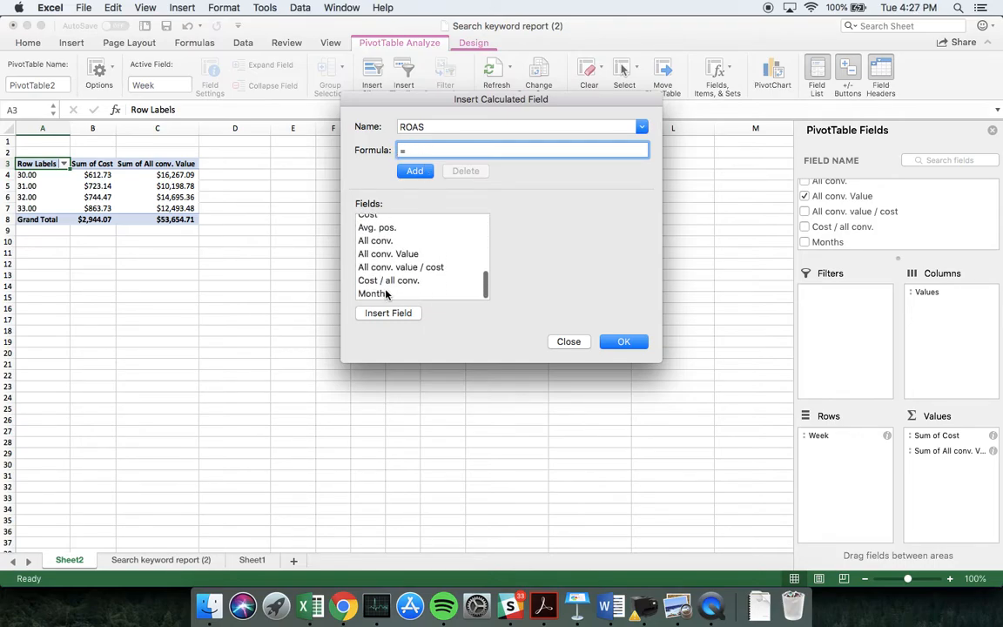
double_click(390, 256)
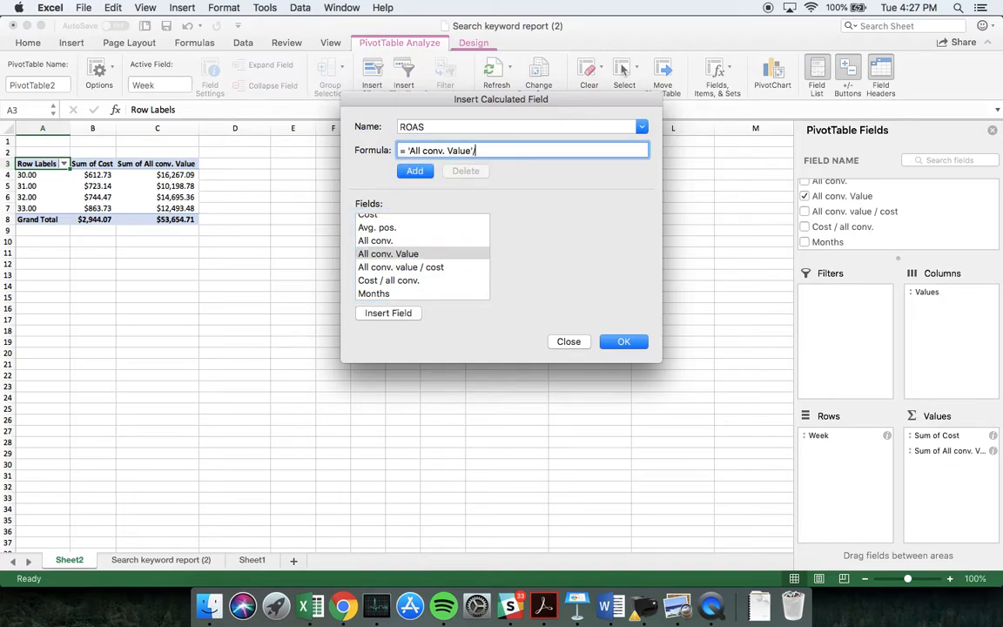
scroll(406, 244, "up", 5)
double_click(386, 218)
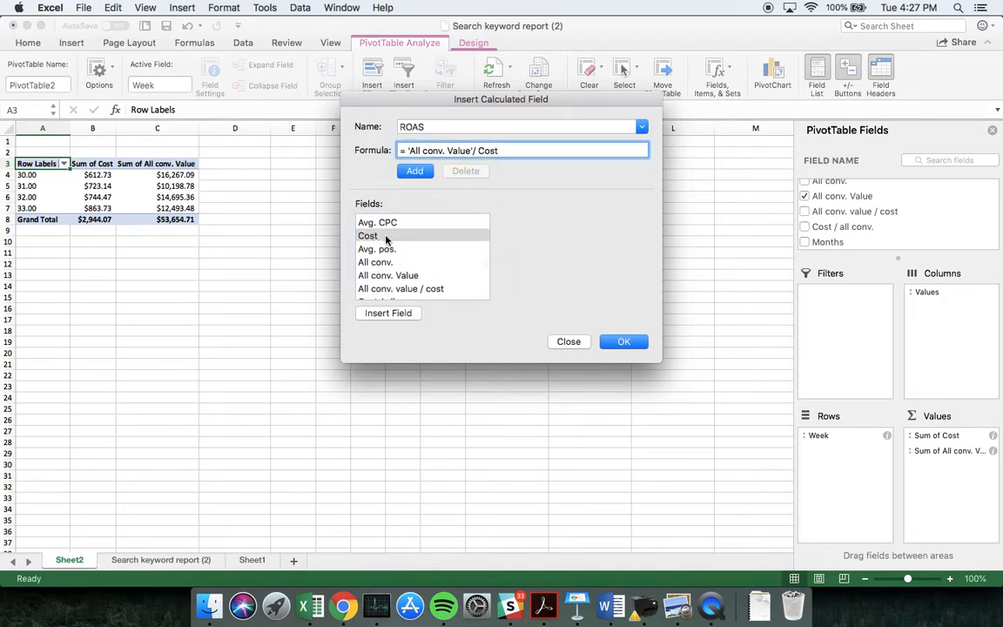
left_click(625, 340)
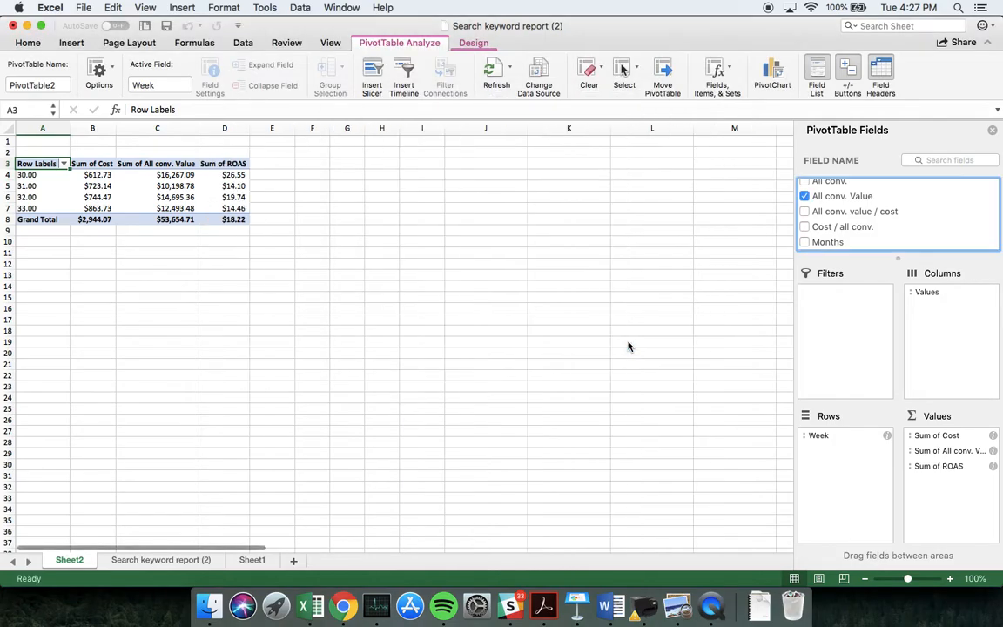
Remove Sum of Cost and Sum of All conv. Value from the PivotTable's values, and undo both removals
left_click(228, 197)
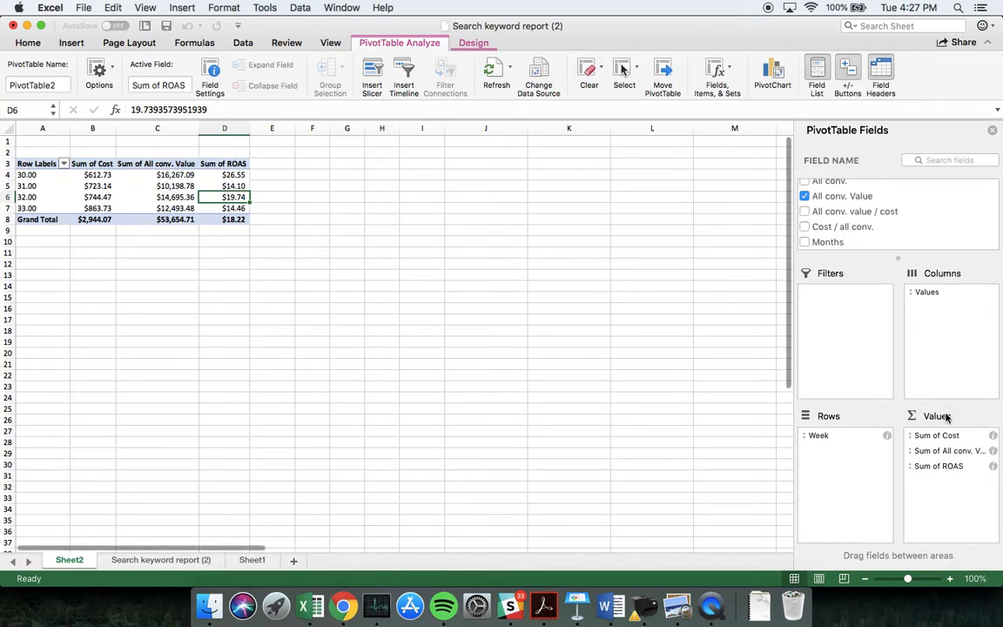
left_click_drag(945, 435, 709, 424)
left_click_drag(949, 435, 655, 419)
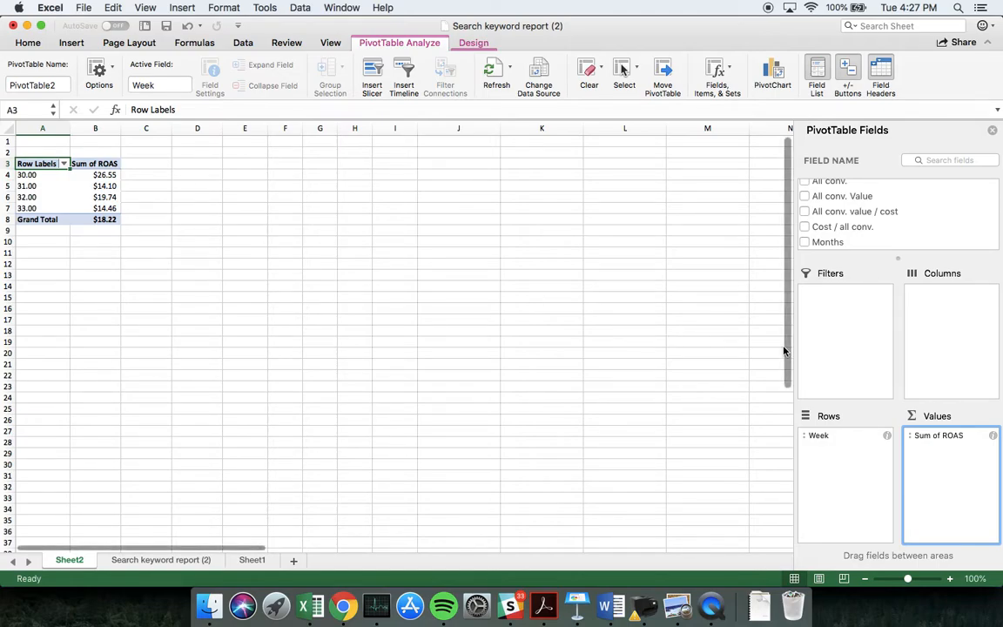
key("super+z")
key("super+z")
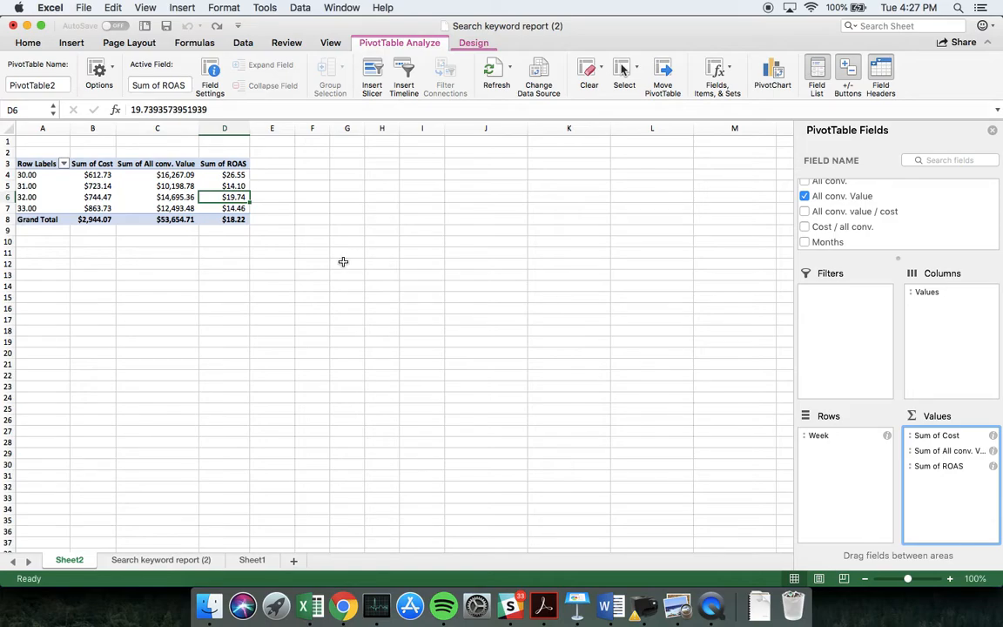
Copy the weekly PivotTable results in A3:D7, without the Grand Total row, and paste them at cell I3
left_click_drag(32, 164, 208, 208)
left_click(336, 228)
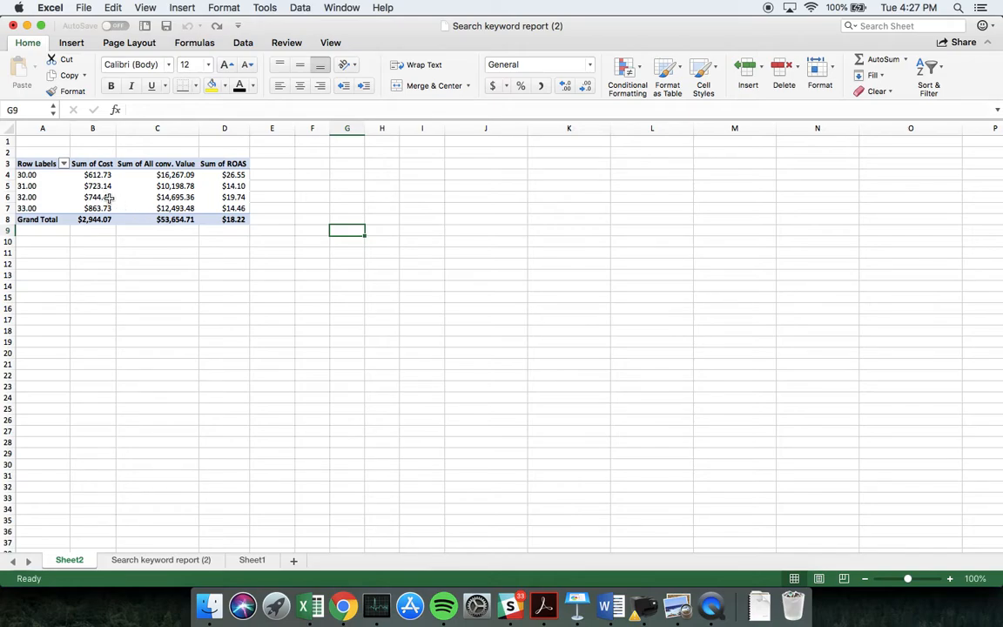
left_click_drag(41, 163, 228, 210)
key("cmd+c")
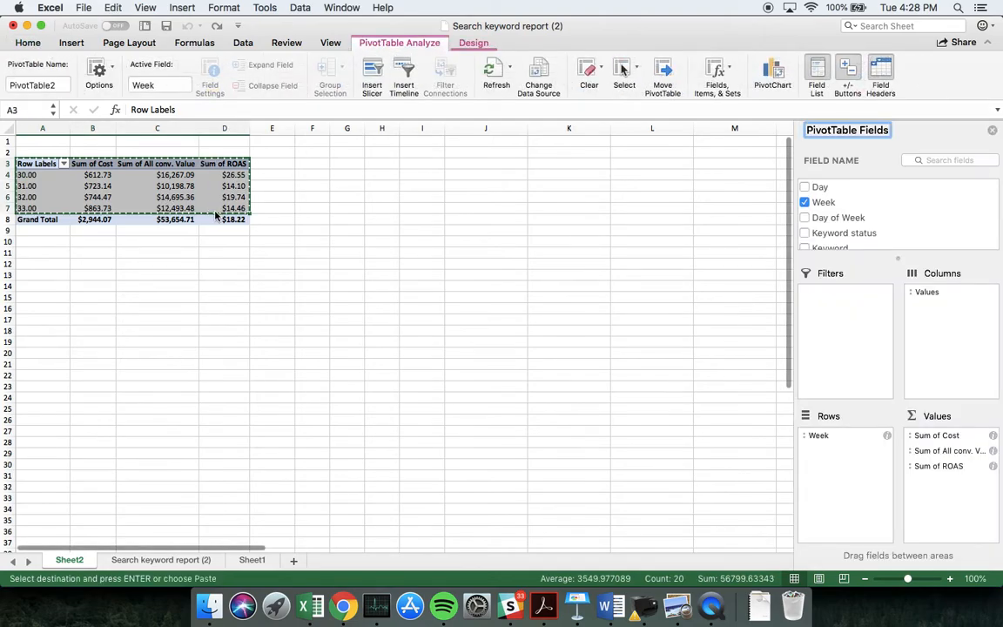
left_click(406, 164)
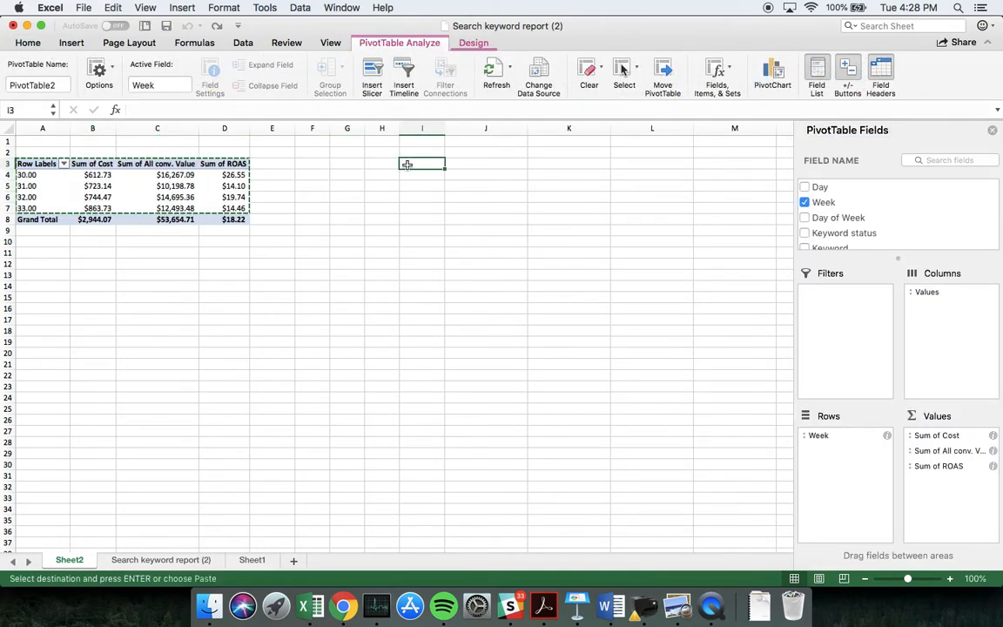
key("super+v")
left_click(477, 221)
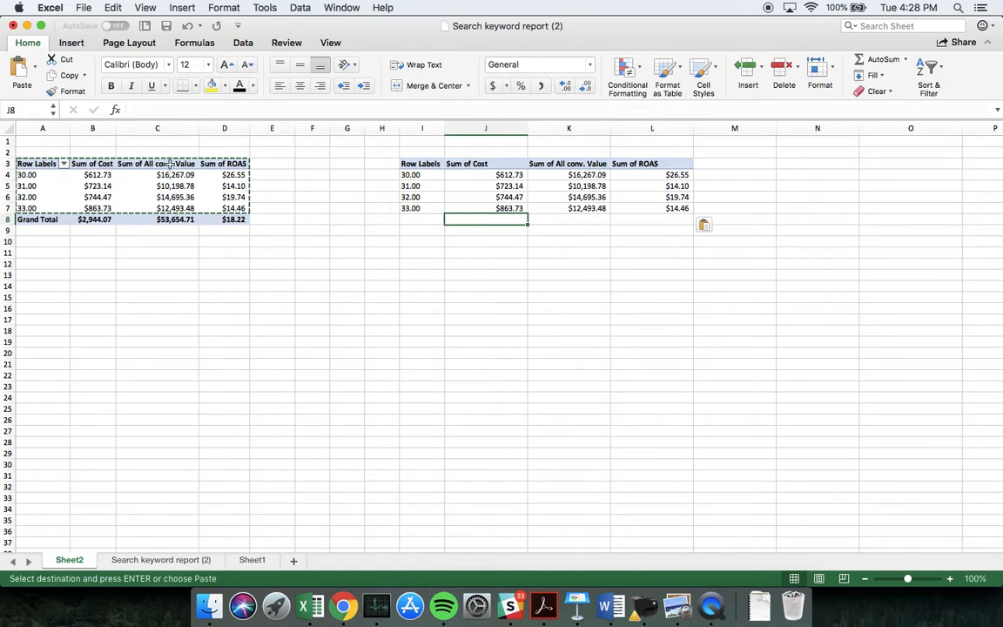
Replace Week with Day of Week as the PivotTable's row field
left_click(37, 164)
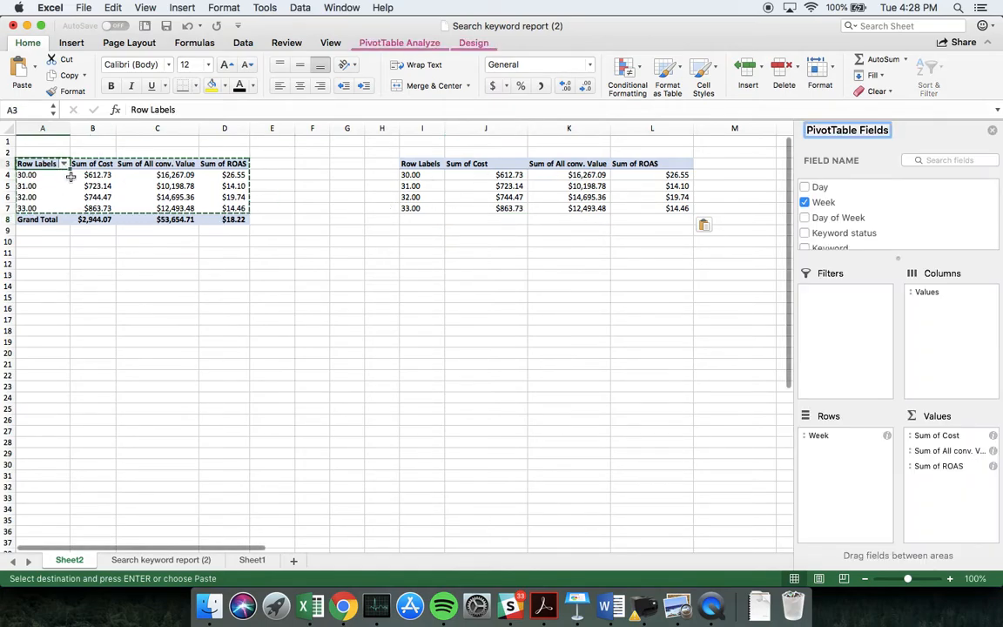
left_click_drag(824, 435, 624, 425)
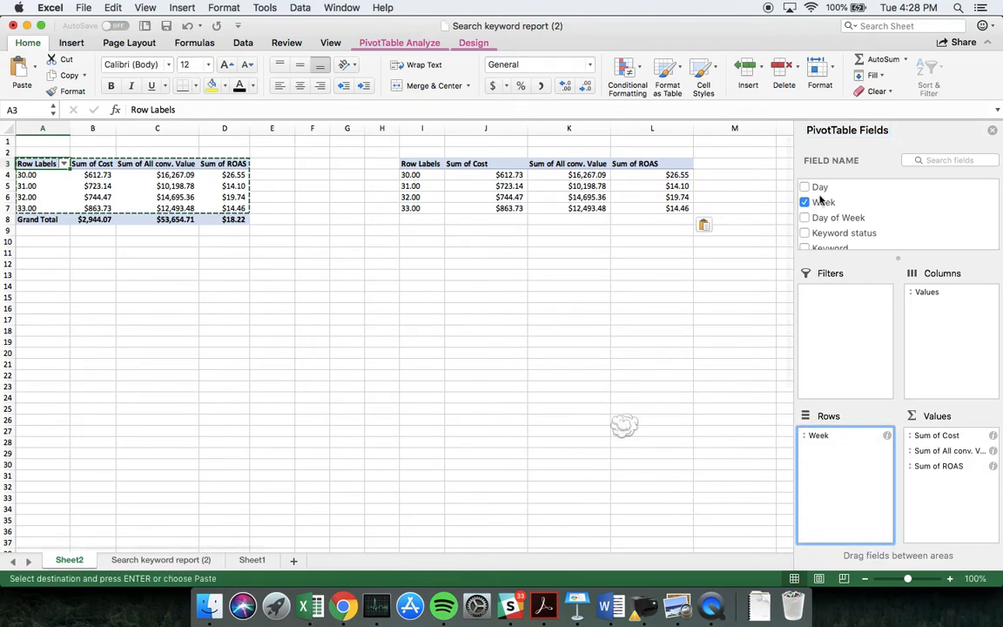
left_click_drag(836, 217, 857, 506)
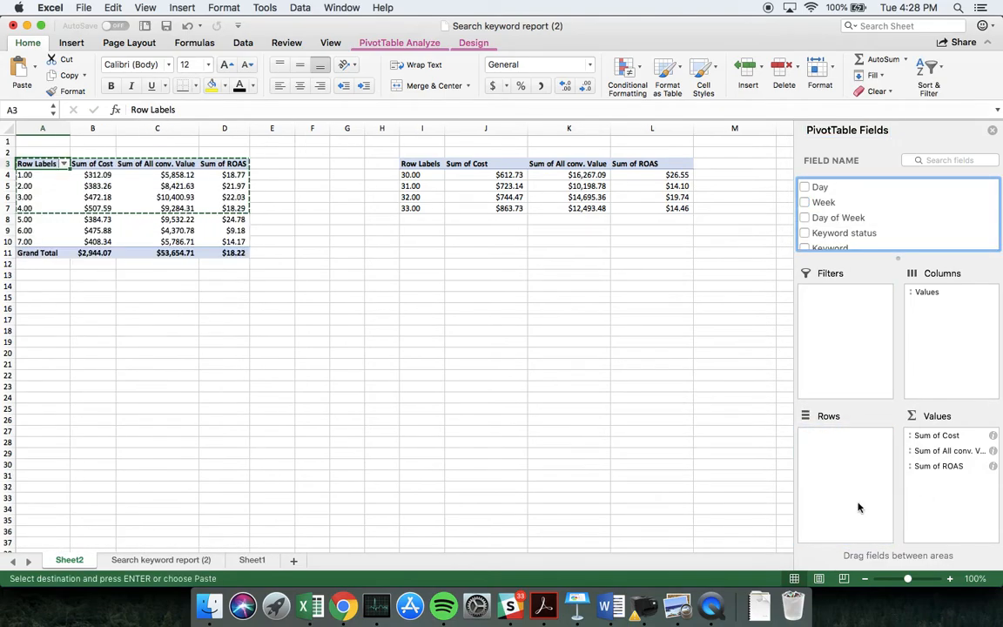
Copy the day-of-week results in A3:D10, without the Grand Total row, and paste them at cell I10
left_click_drag(30, 164, 223, 241)
key("super+c")
left_click(425, 243)
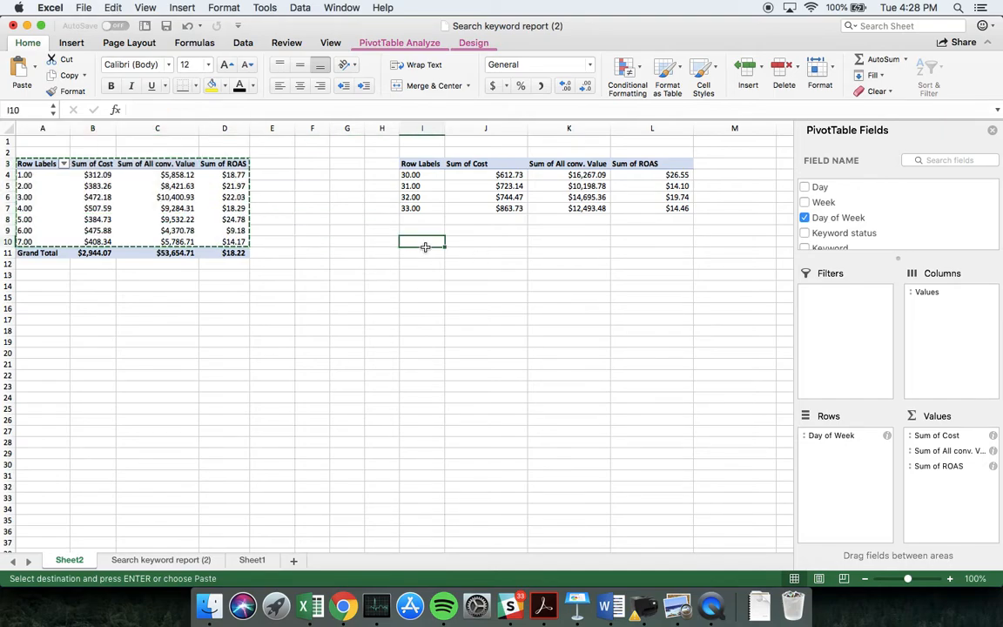
key("super+v")
Replace Day of Week with Ad group as the PivotTable's row field
left_click(43, 160)
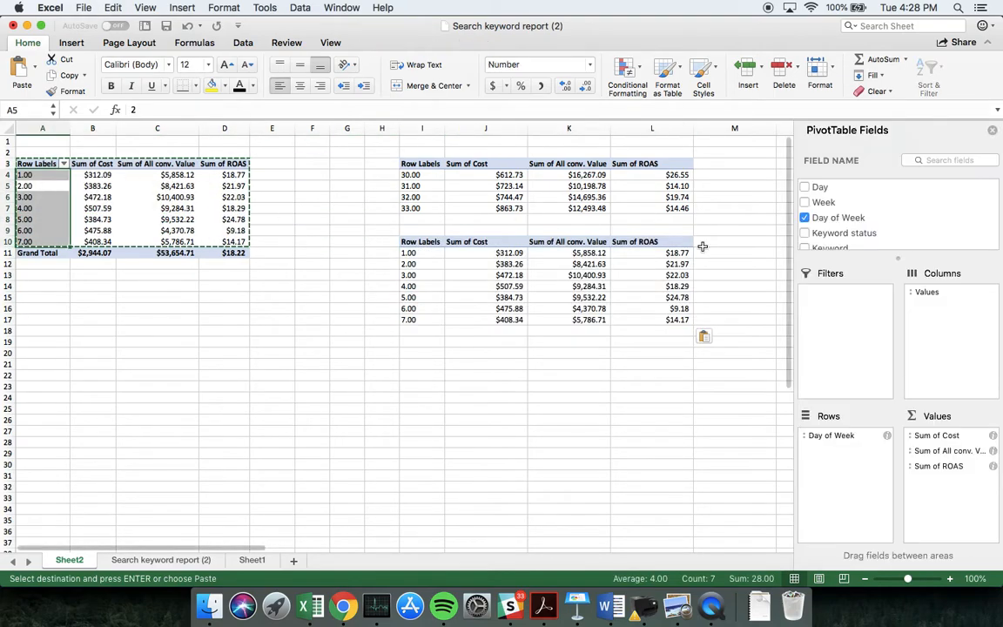
left_click_drag(833, 436, 665, 431)
scroll(860, 203, "down", 3)
scroll(835, 217, "up", 1)
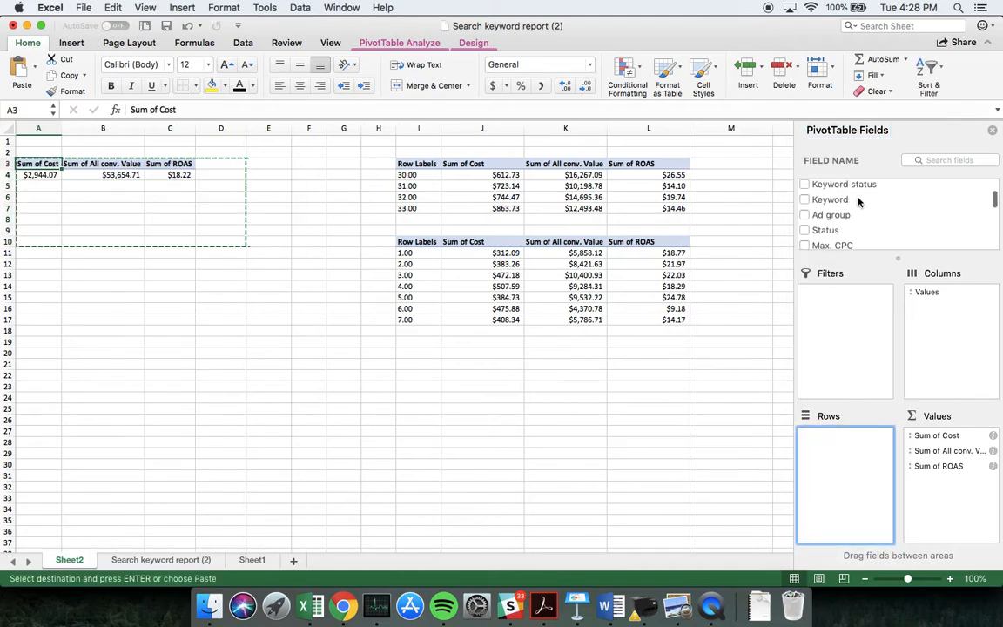
left_click_drag(830, 221, 839, 487)
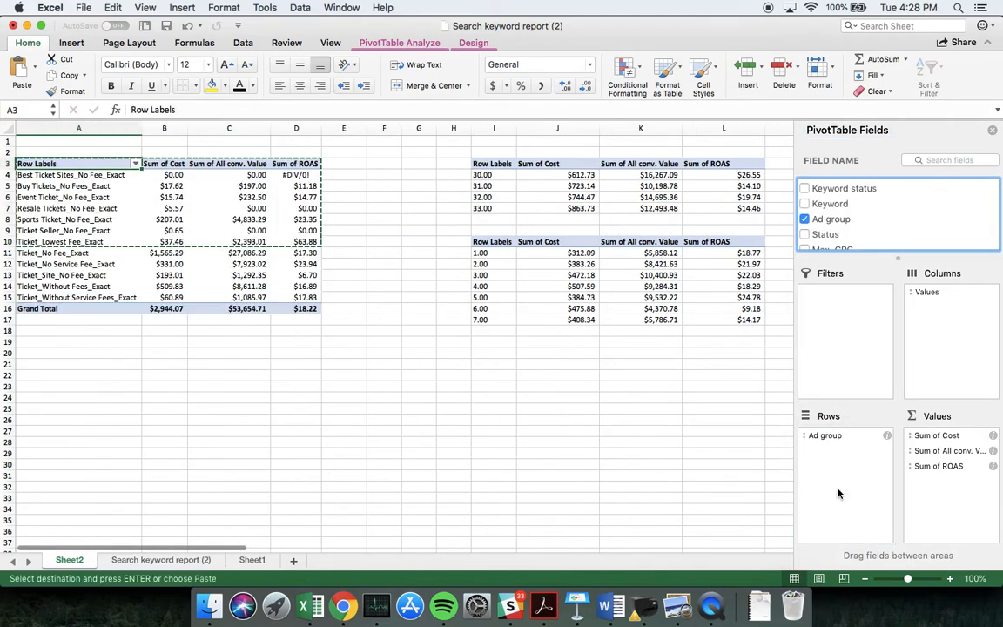
Copy the ad group results in A3:D15 to cell I20, and widen column I to fit the ad group names
left_click(354, 329)
left_click_drag(52, 164, 296, 297)
key("super+c")
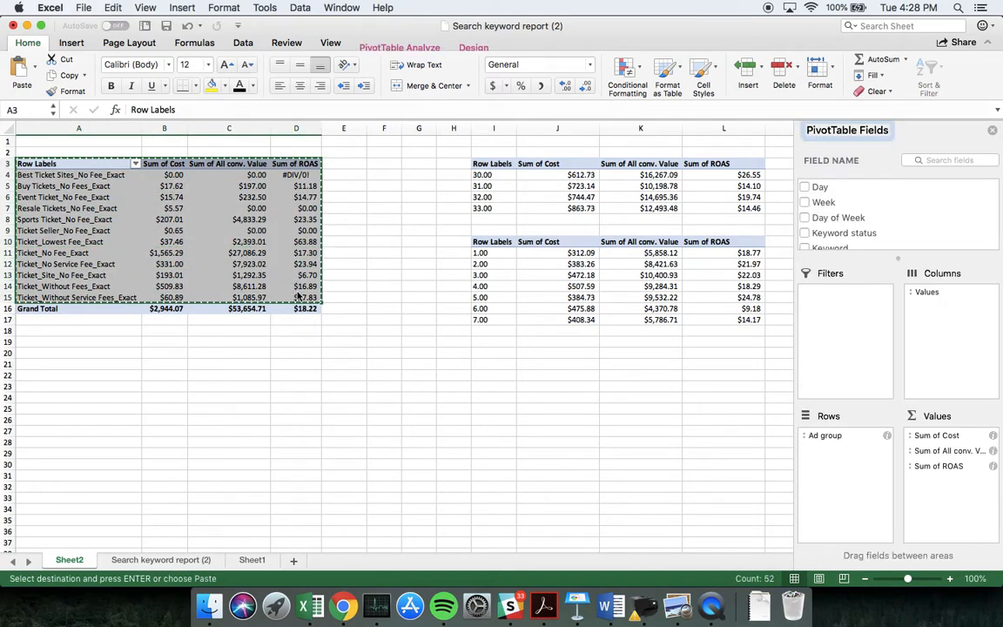
left_click(494, 354)
key("super+v")
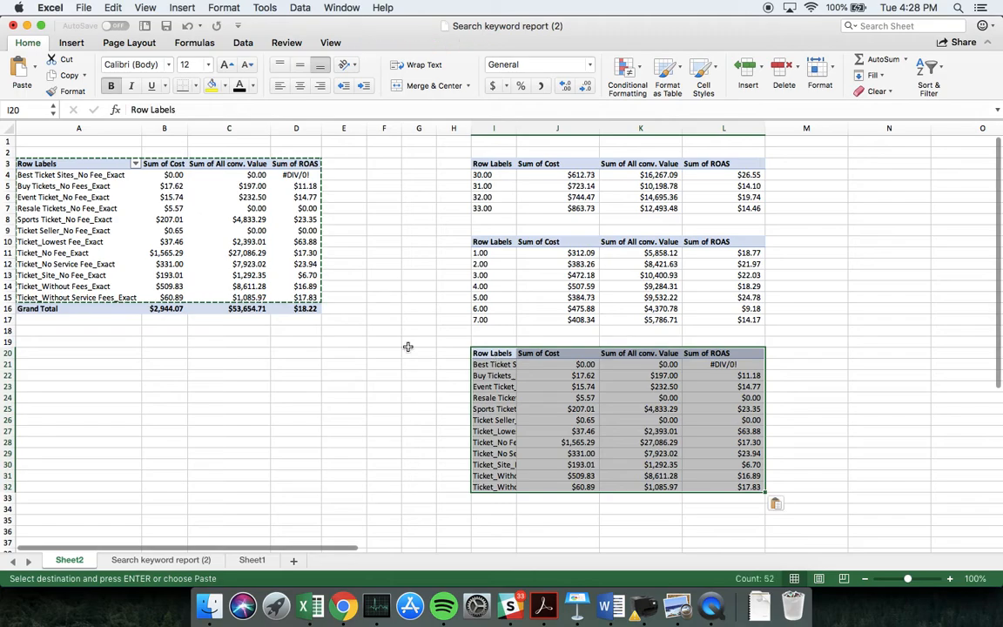
left_click_drag(517, 128, 609, 125)
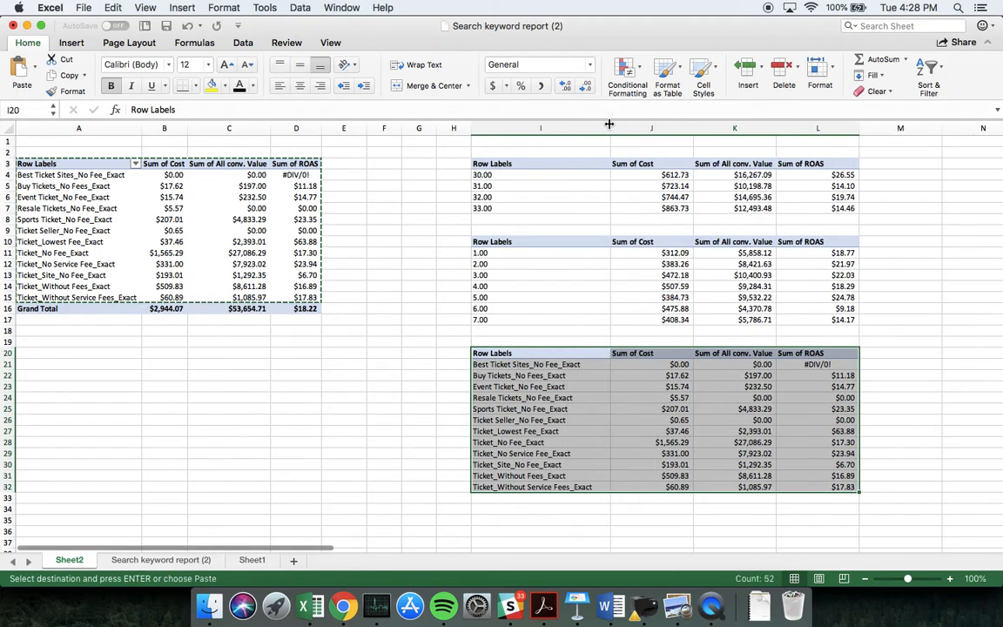
left_click(394, 262)
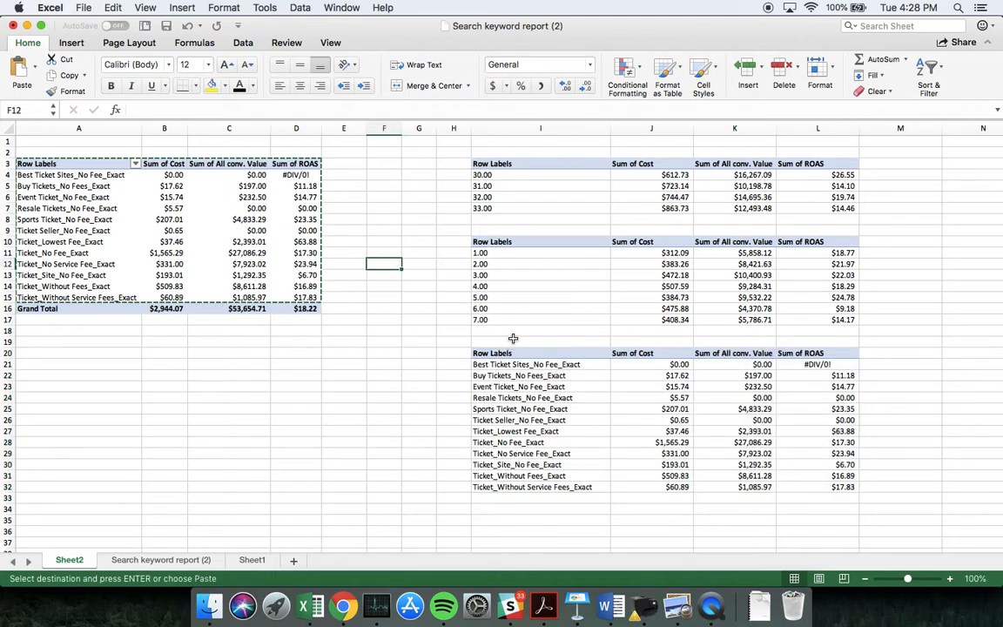